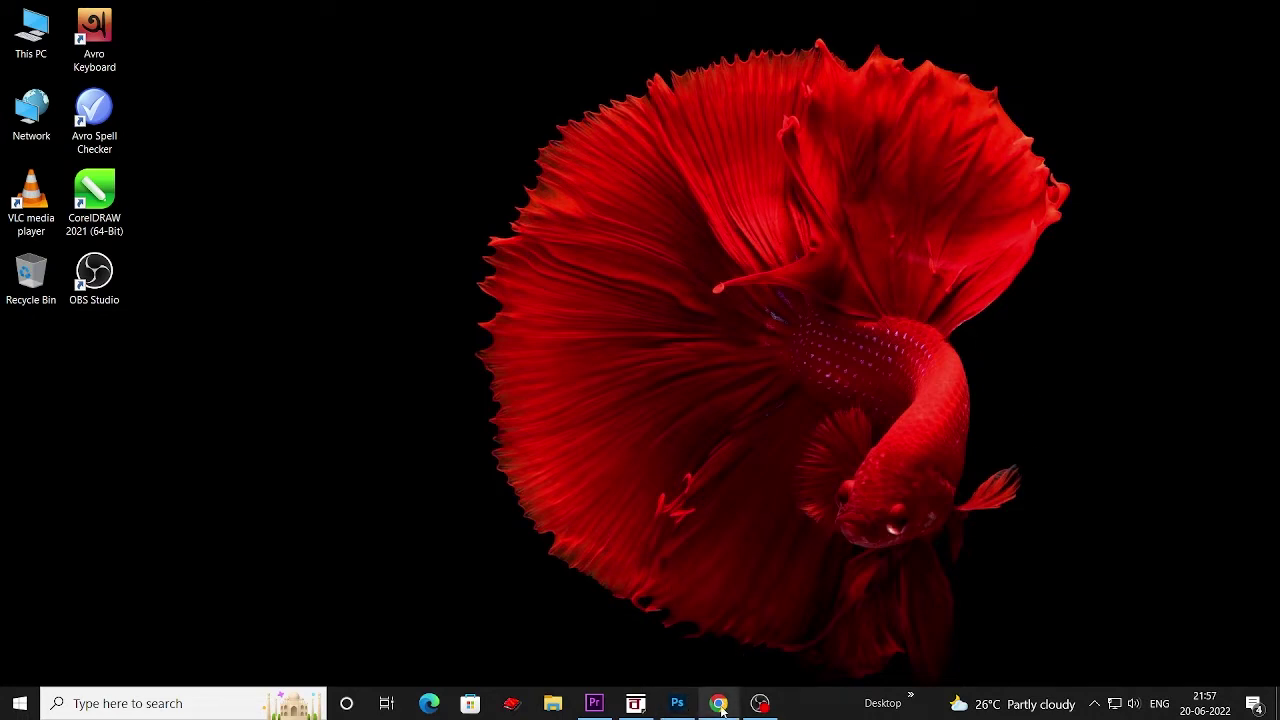
Bring the running Photoshop 2022 window up from the Windows taskbar.
{"action": "left_click", "coordinate": [18, 710]}
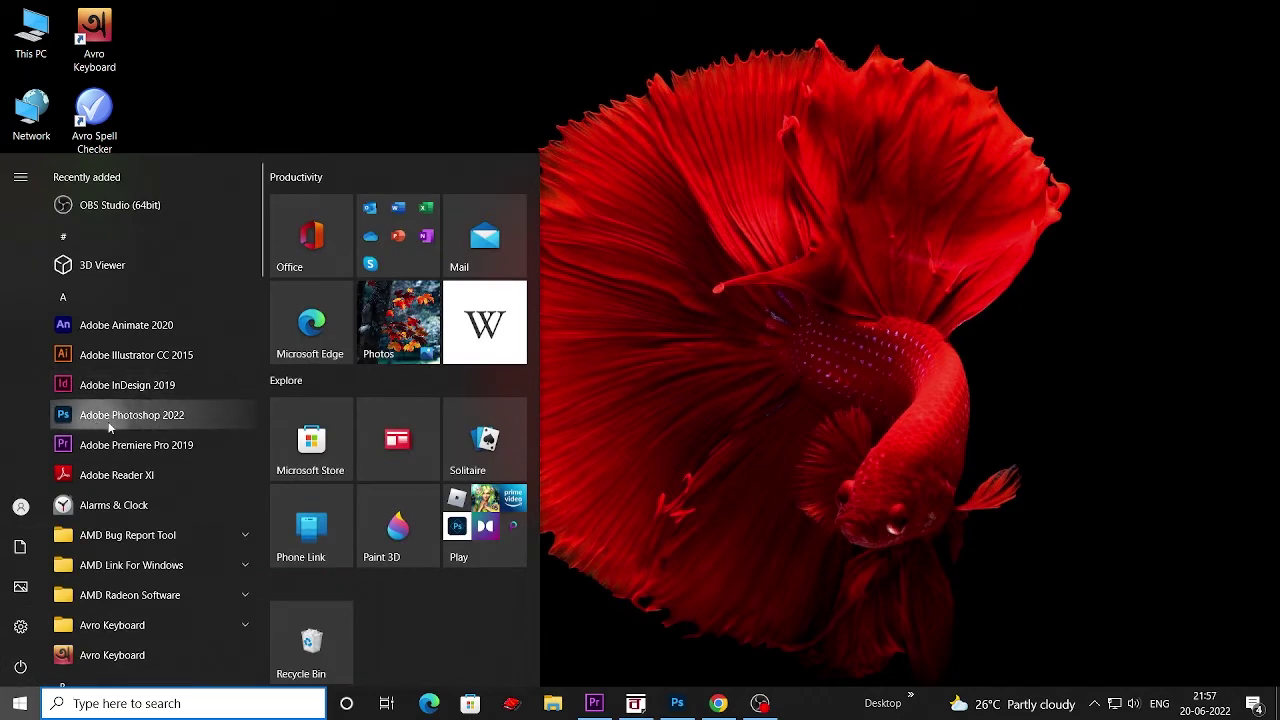
{"action": "left_click", "coordinate": [680, 400]}
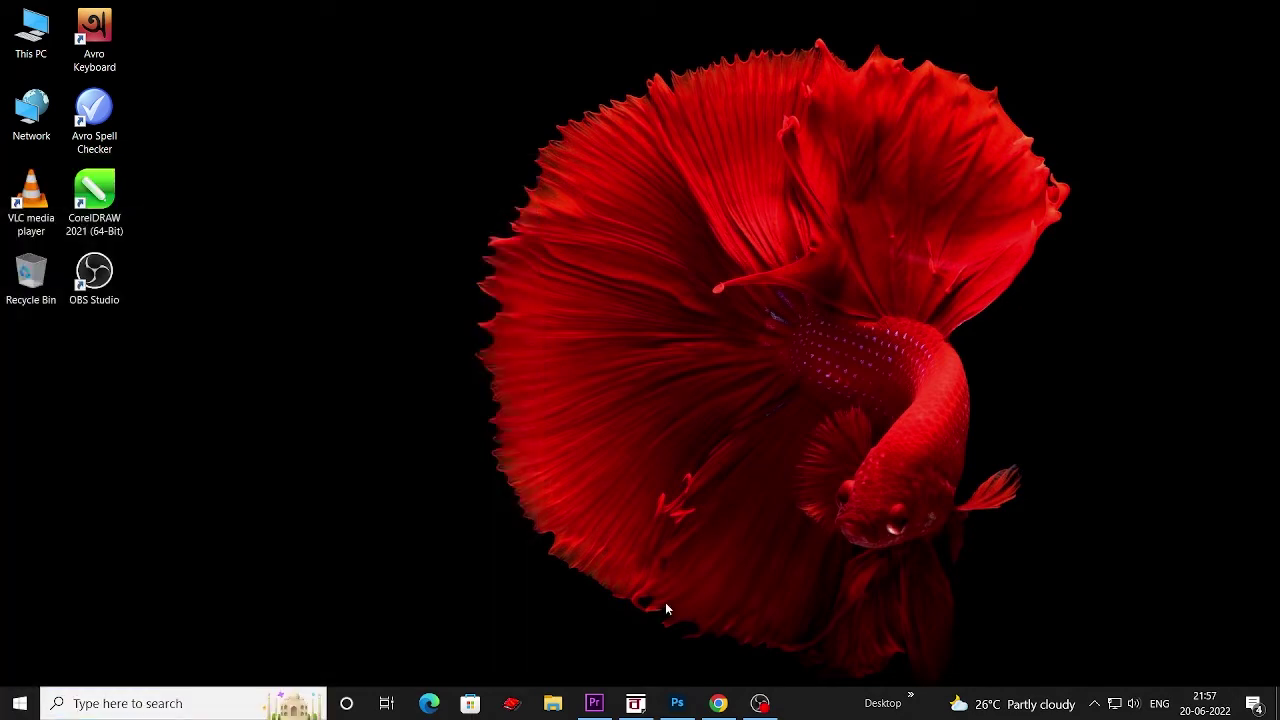
{"action": "left_click", "coordinate": [680, 700]}
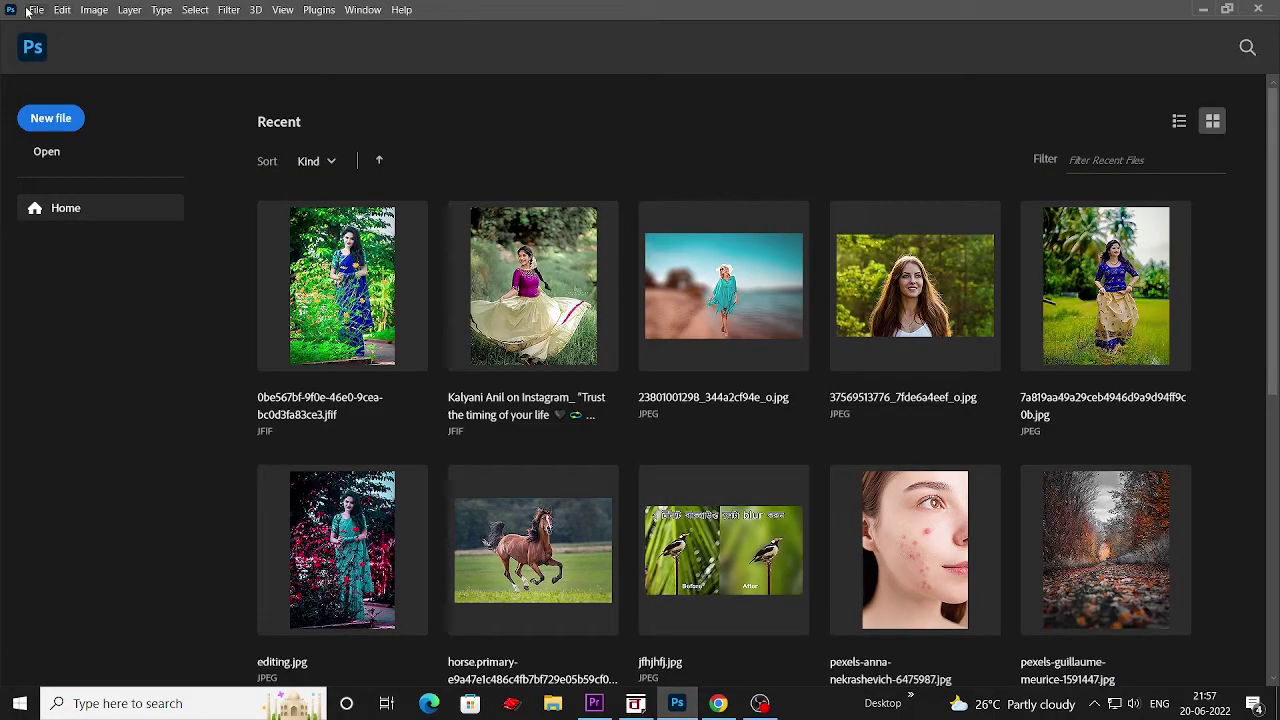
Open pexels-guillaume-meurice-1591447 and pexels-pol-casahuga-3057626 together as two documents.
{"action": "left_click", "coordinate": [37, 11]}
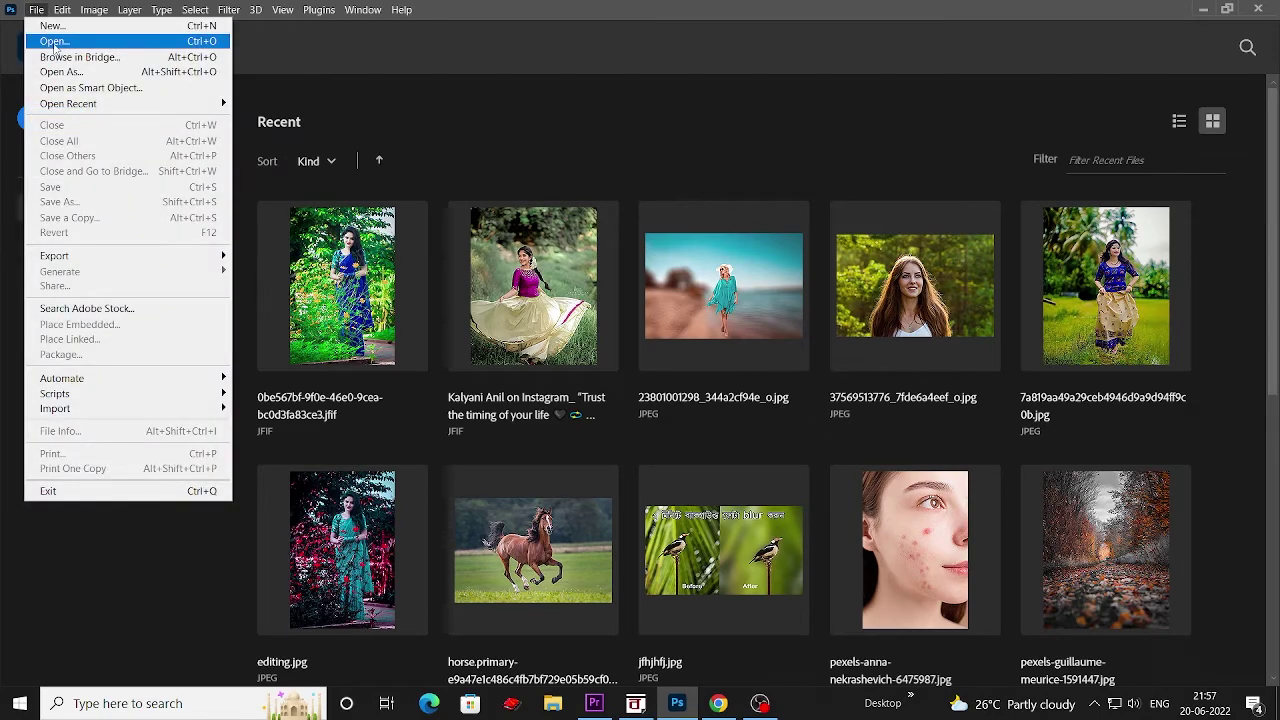
{"action": "left_click", "coordinate": [107, 43]}
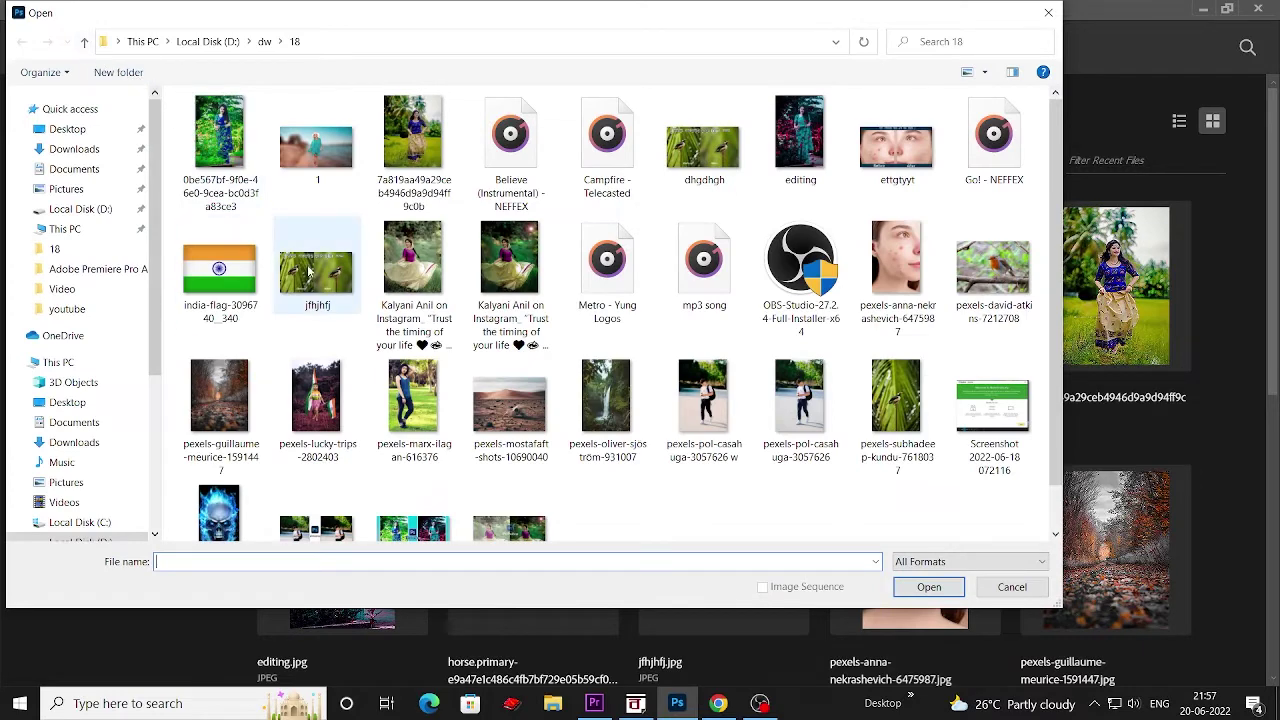
{"action": "left_click", "coordinate": [804, 412]}
{"action": "scroll", "coordinate": [806, 410], "scroll_direction": "down", "scroll_amount": 1}
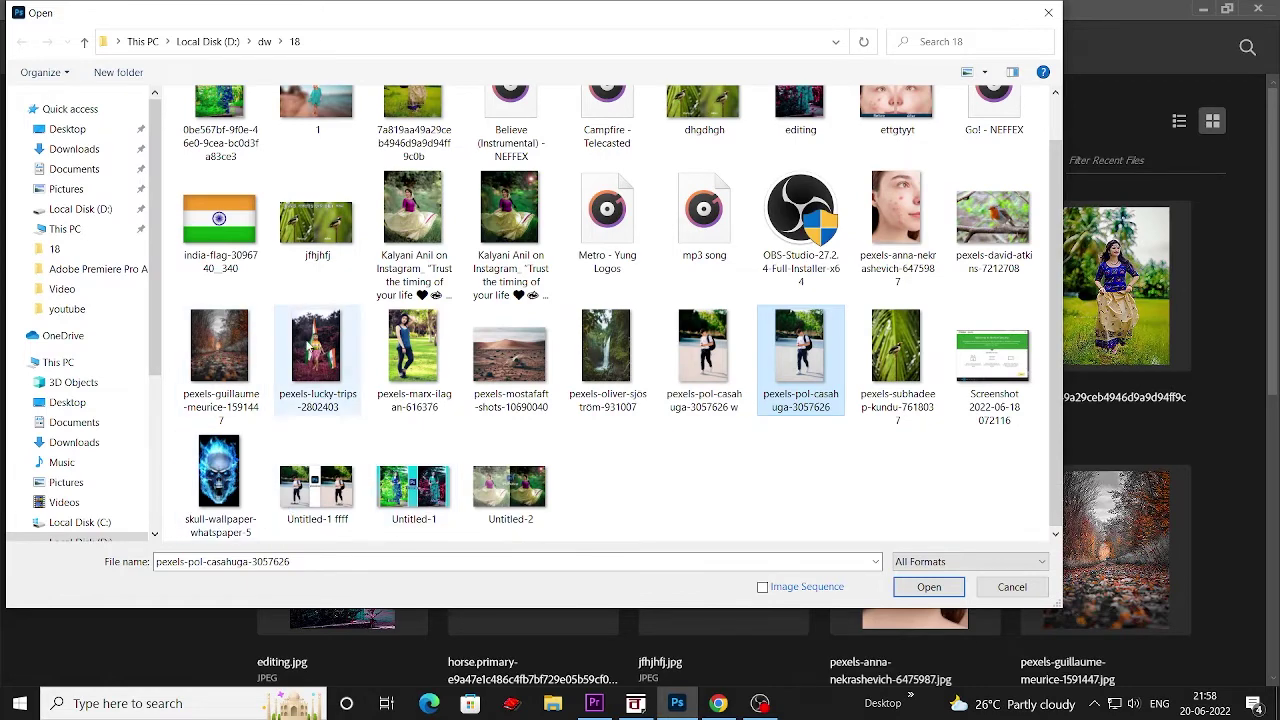
{"action": "left_click", "coordinate": [230, 346], "text": "ctrl"}
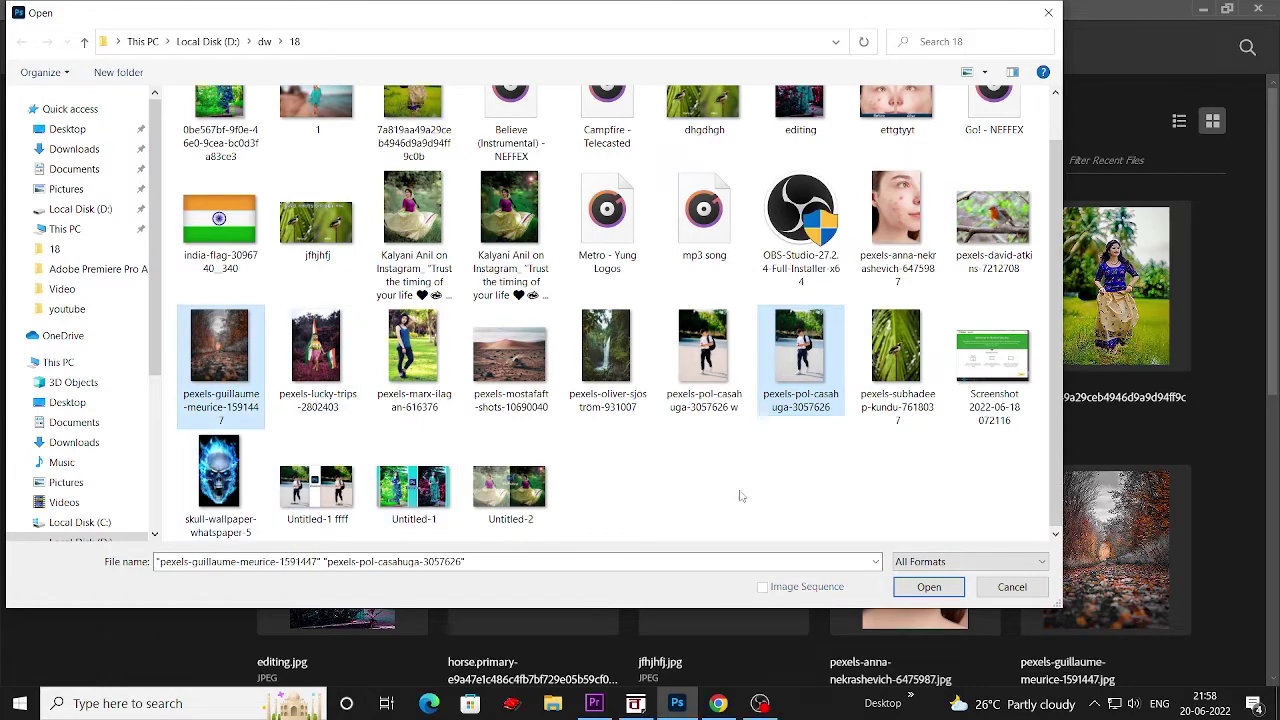
{"action": "left_click", "coordinate": [927, 589]}
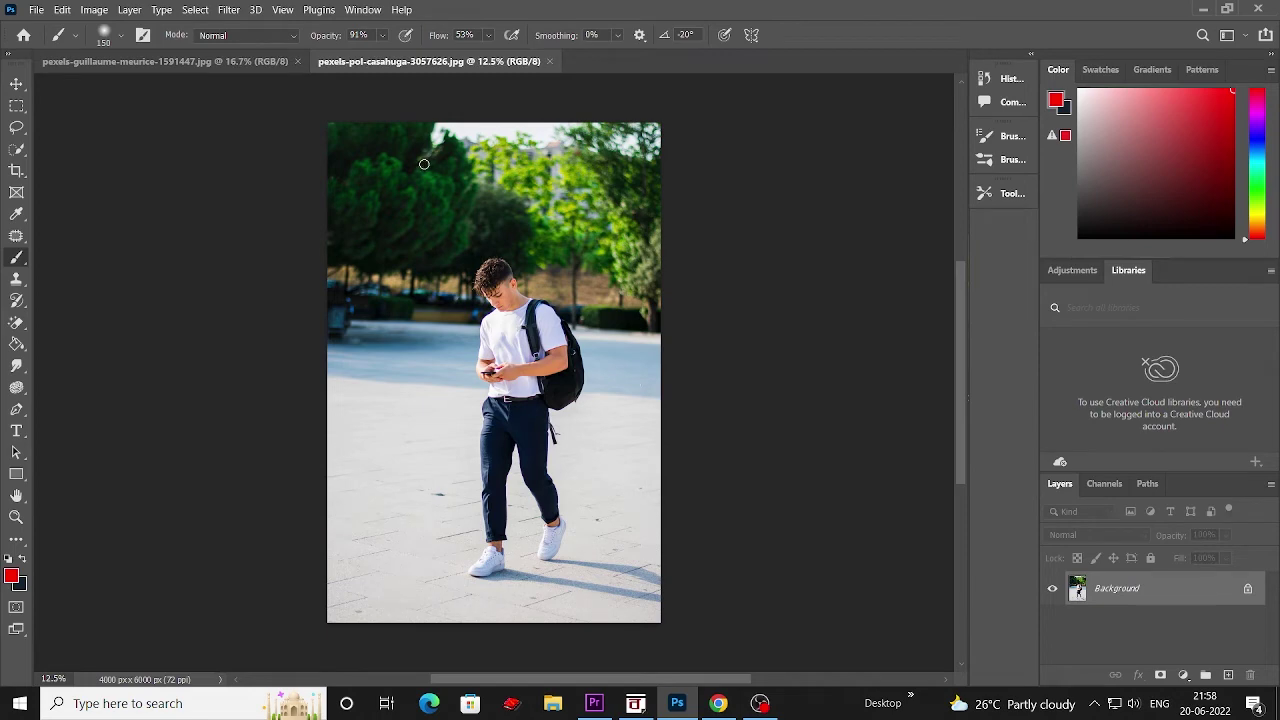
Unlock the boy photo's Background layer so it becomes editable Layer 0.
{"action": "left_click", "coordinate": [243, 61]}
{"action": "left_click", "coordinate": [398, 68]}
{"action": "left_click", "coordinate": [1249, 590]}
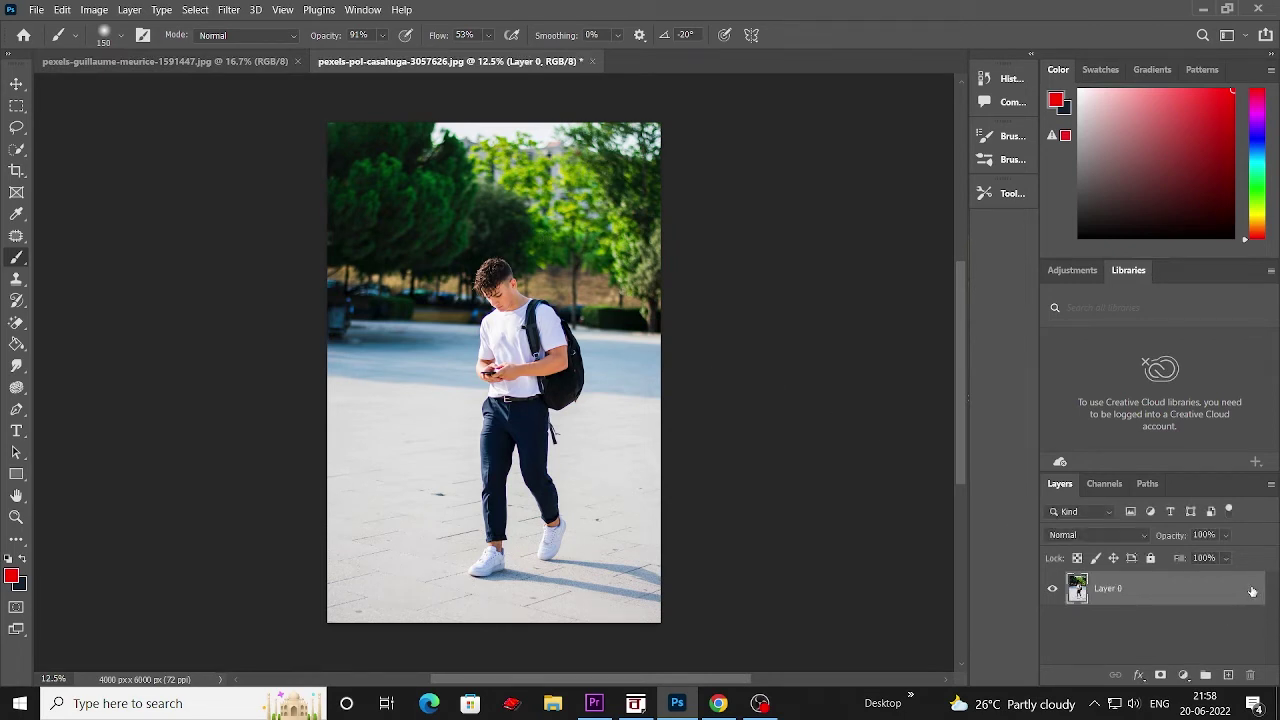
{"action": "left_click", "coordinate": [208, 10]}
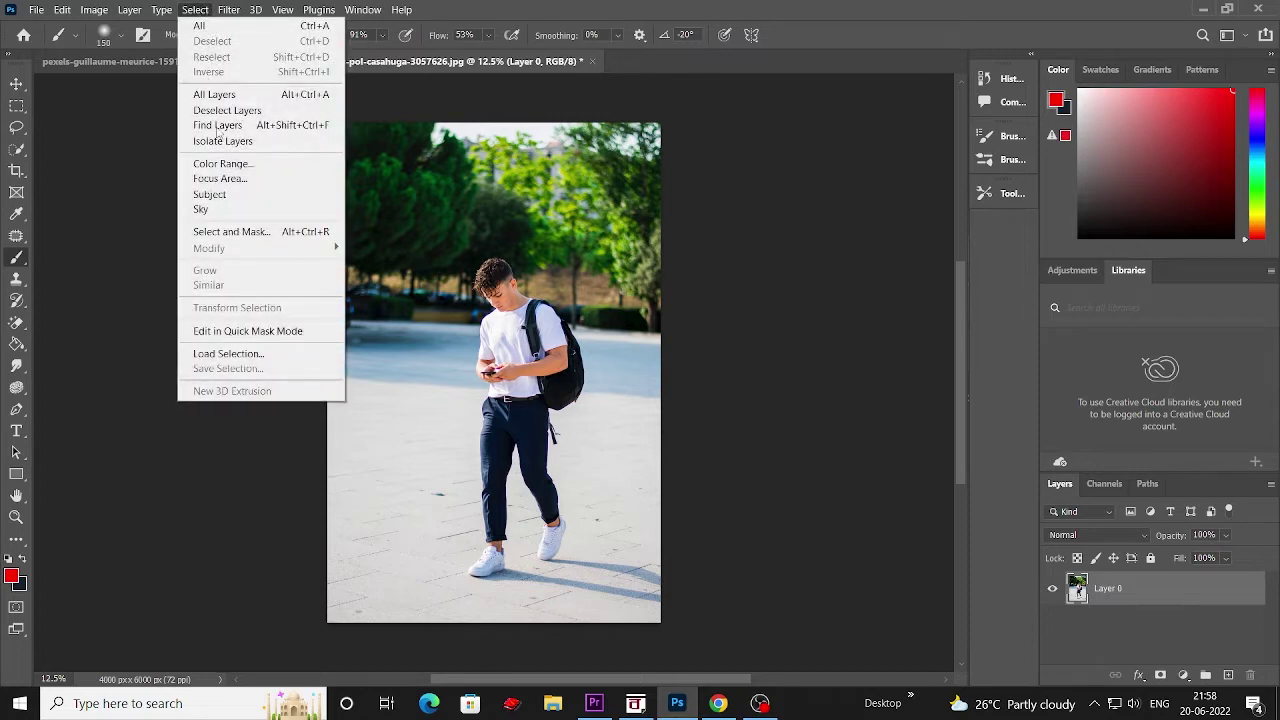
In Select and Mask, auto-select the boy and his backpack with Select Subject.
{"action": "left_click", "coordinate": [255, 232]}
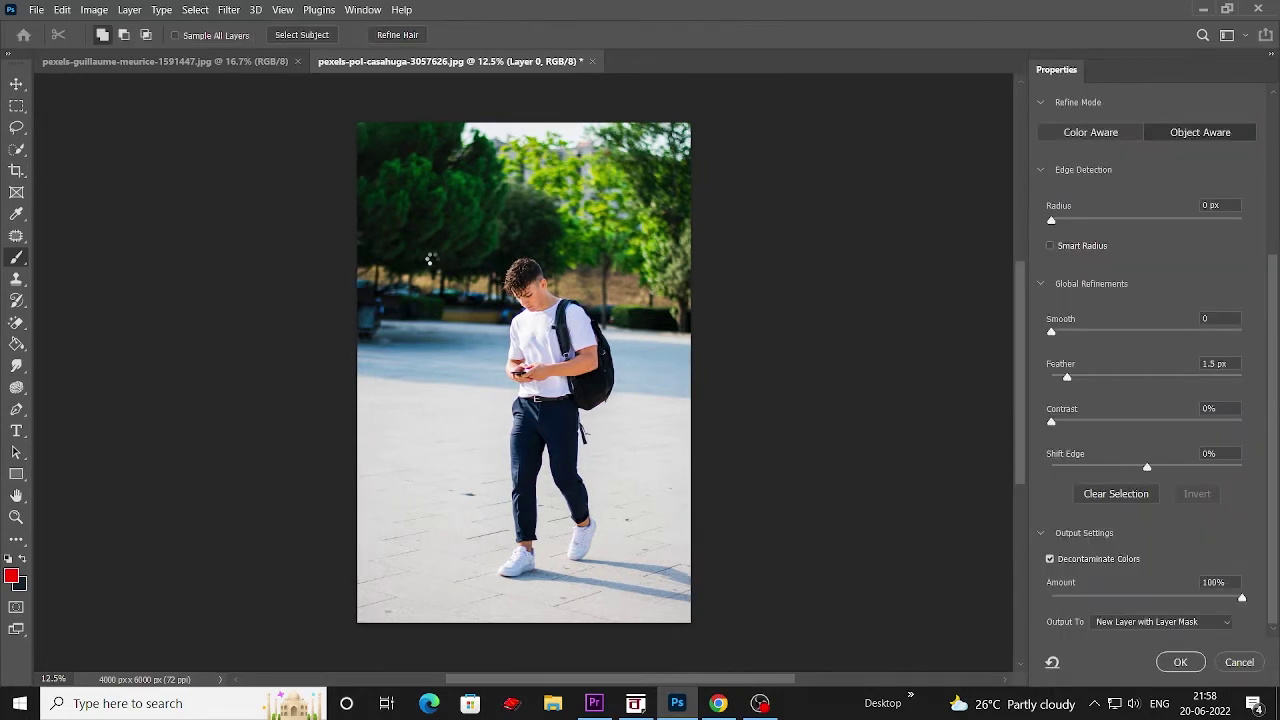
{"action": "left_click", "coordinate": [308, 36]}
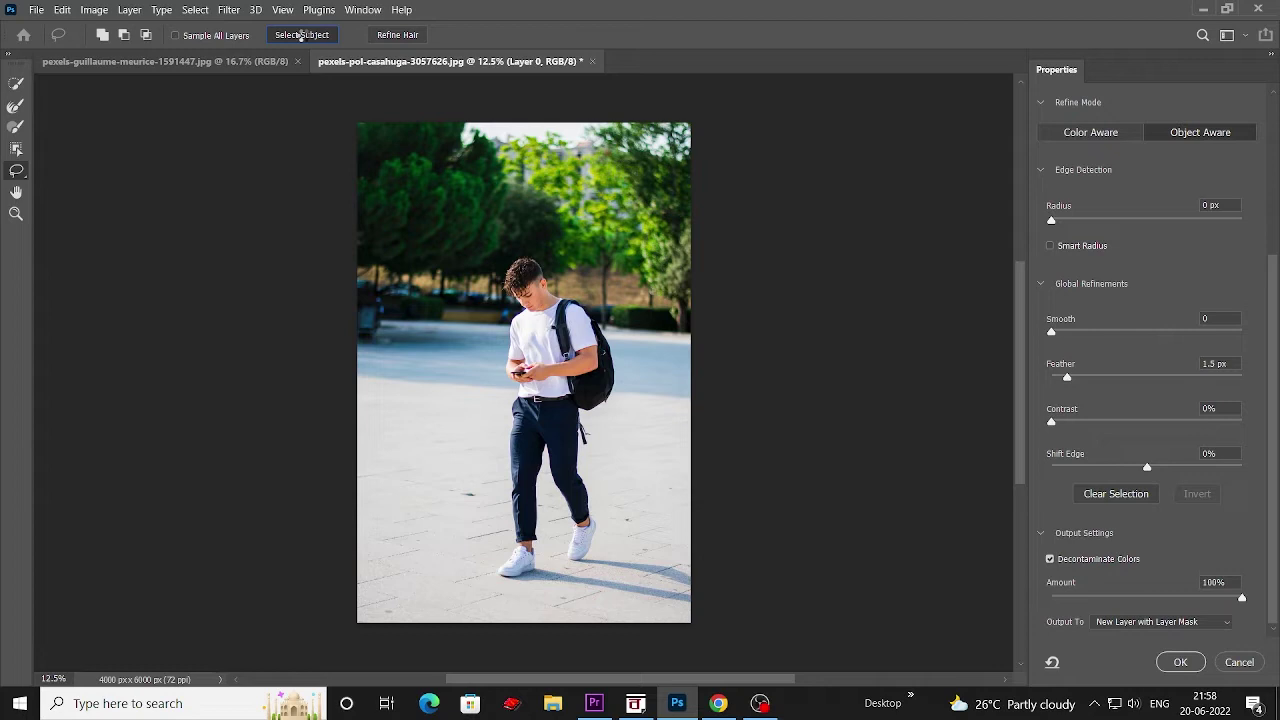
{"action": "left_click", "coordinate": [300, 35]}
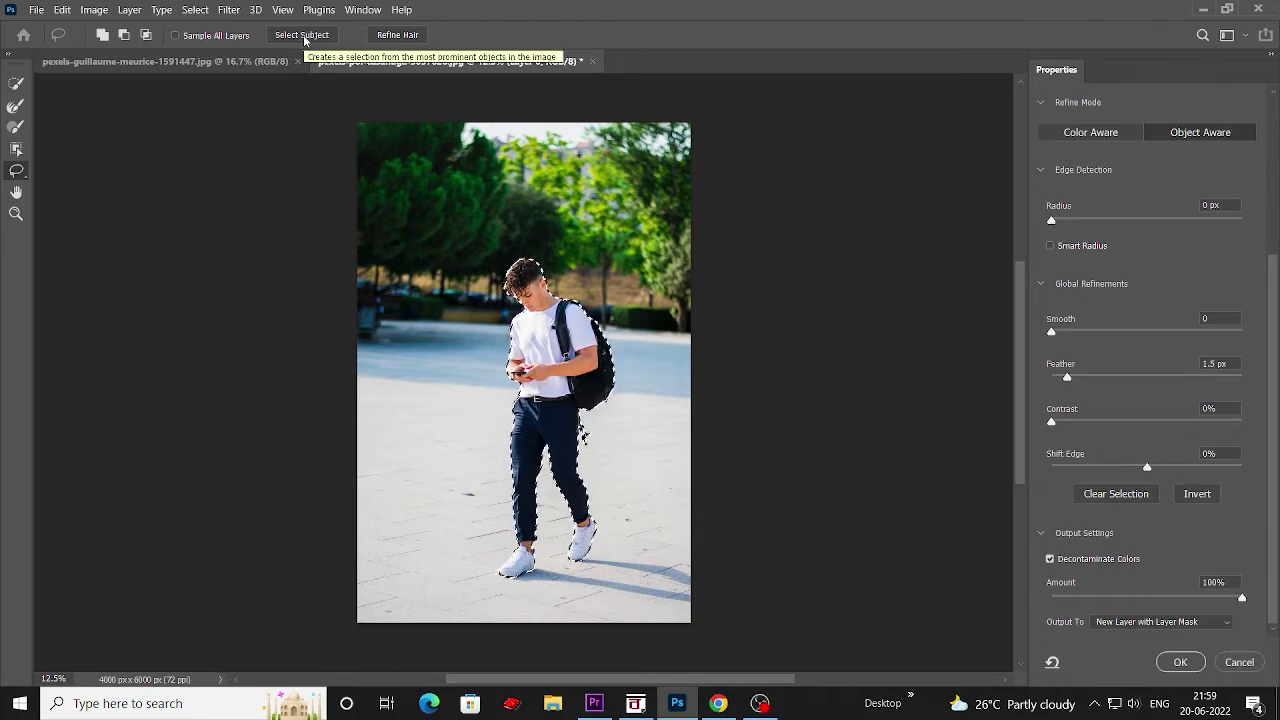
Inspect the selection edges up close and set Feather to 2.0 px.
{"action": "key", "text": "ctrl+plus"}
{"action": "key", "text": "ctrl+plus"}
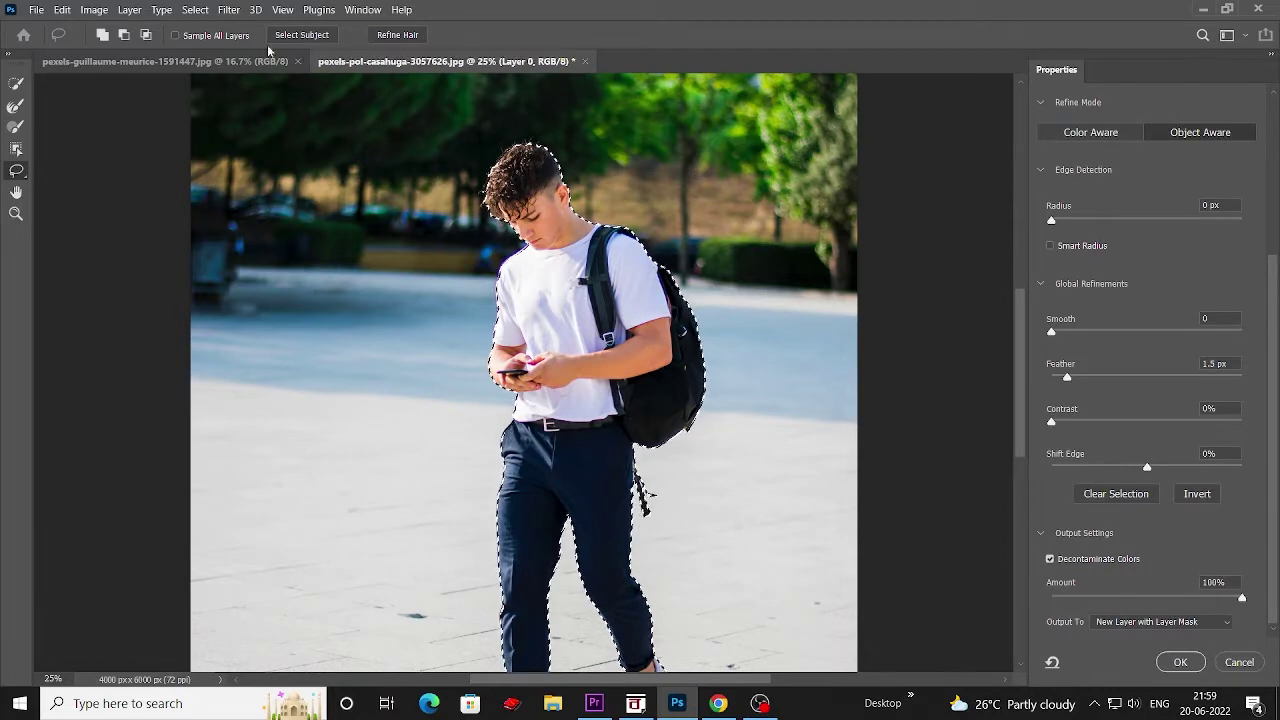
{"action": "scroll", "coordinate": [641, 398], "scroll_direction": "down", "scroll_amount": 1}
{"action": "scroll", "coordinate": [641, 398], "scroll_direction": "down", "scroll_amount": 3}
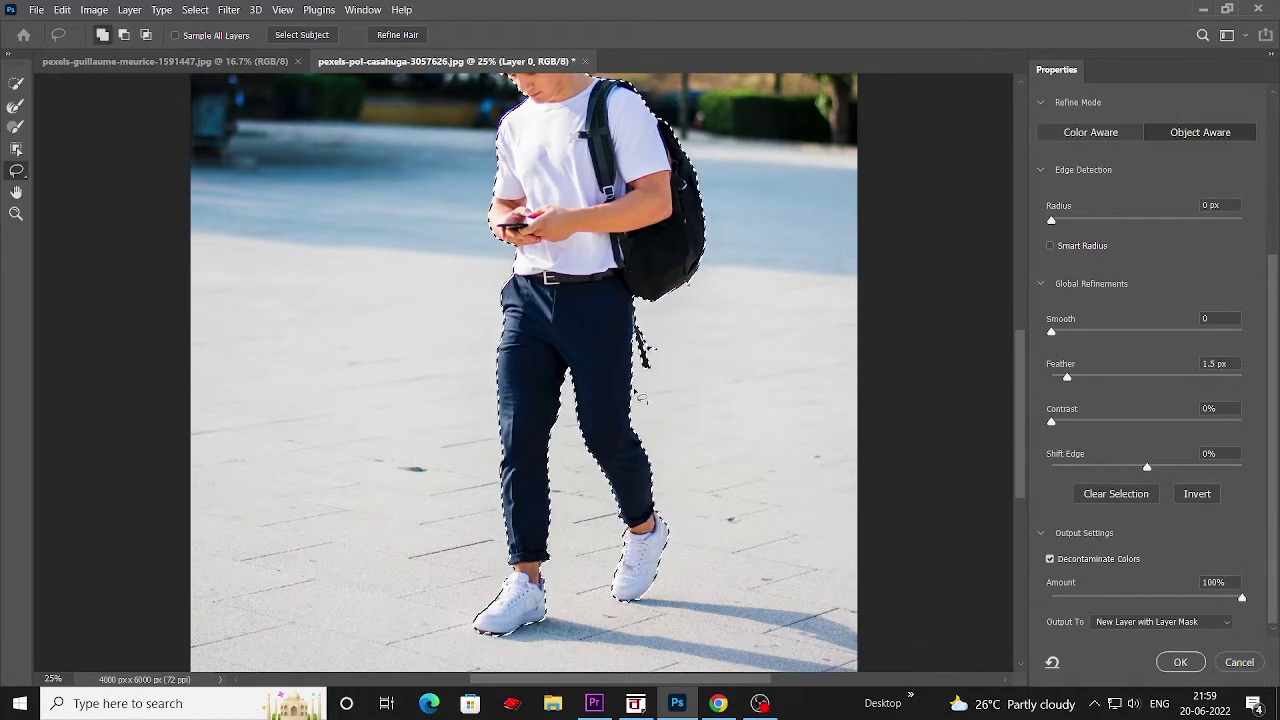
{"action": "key", "text": "ctrl+minus"}
{"action": "key", "text": "ctrl+minus"}
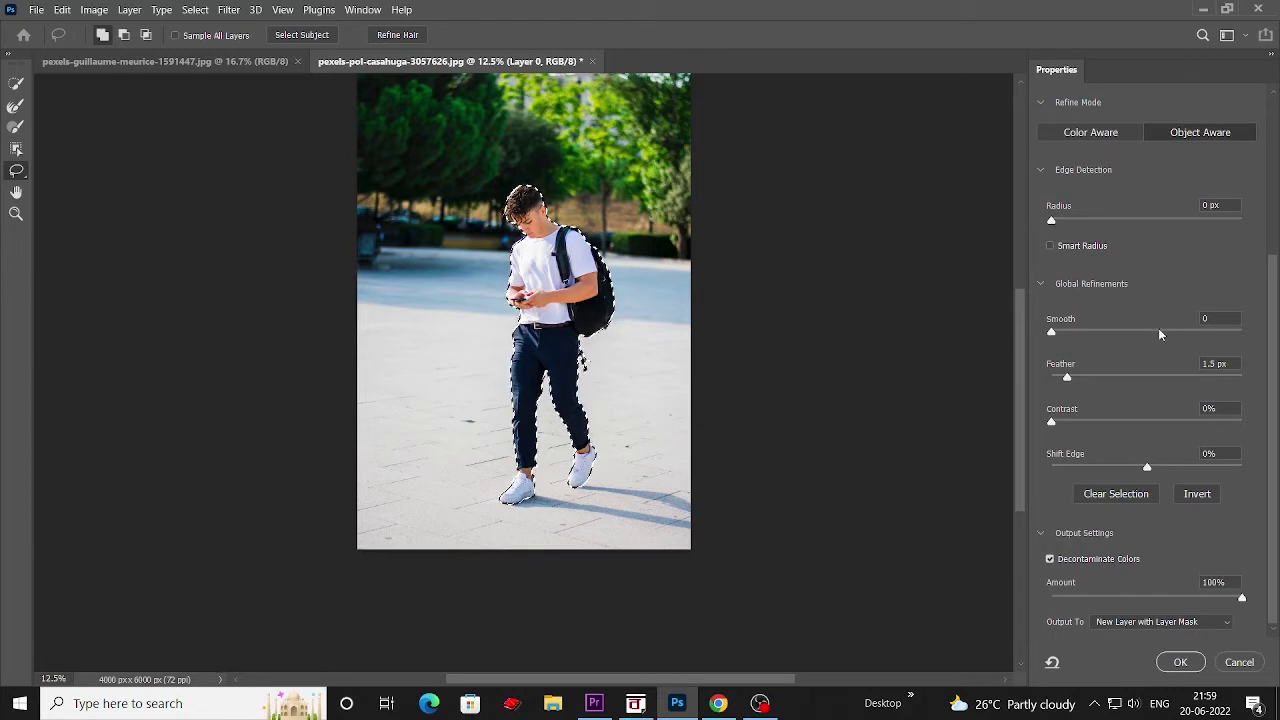
{"action": "scroll", "coordinate": [1158, 326], "scroll_direction": "up", "scroll_amount": 2}
{"action": "scroll", "coordinate": [1158, 326], "scroll_direction": "up", "scroll_amount": 1}
{"action": "scroll", "coordinate": [1155, 327], "scroll_direction": "down", "scroll_amount": 1}
{"action": "scroll", "coordinate": [1153, 327], "scroll_direction": "down", "scroll_amount": 1}
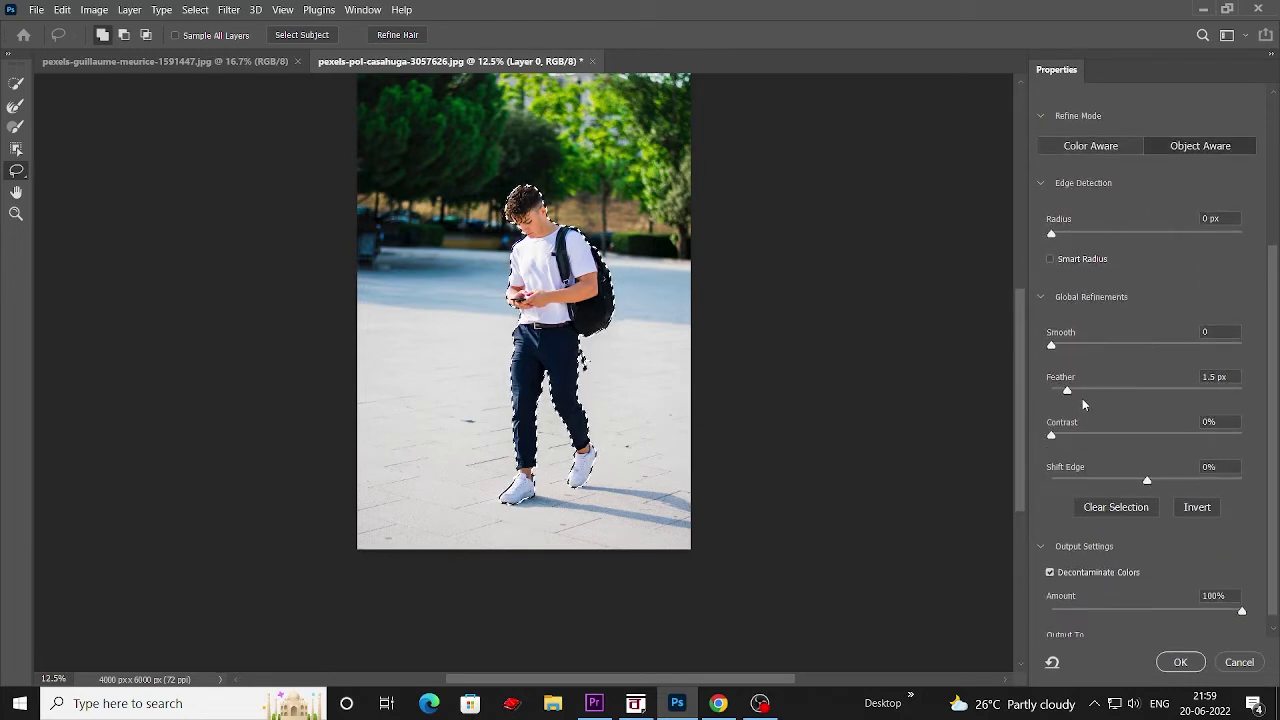
{"action": "left_click_drag", "start_coordinate": [1067, 391], "coordinate": [1073, 391]}
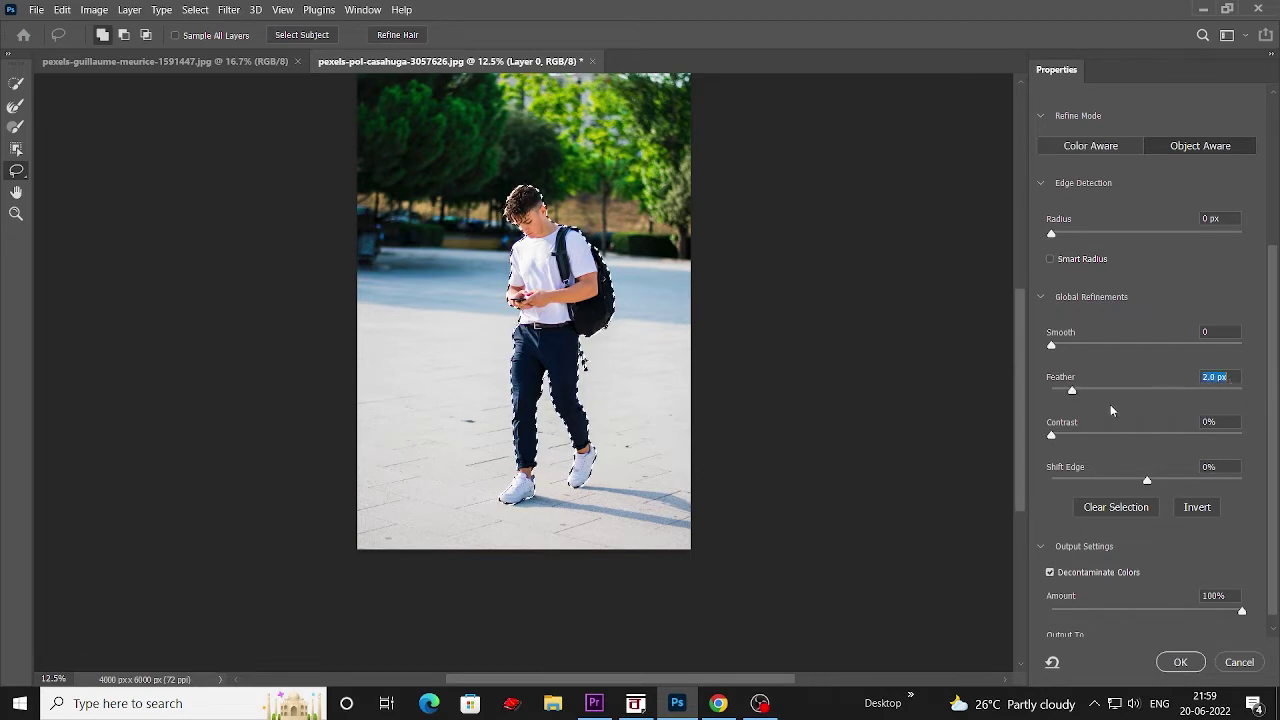
Output the refined selection as a new layer with a layer mask.
{"action": "scroll", "coordinate": [1110, 410], "scroll_direction": "down", "scroll_amount": 1}
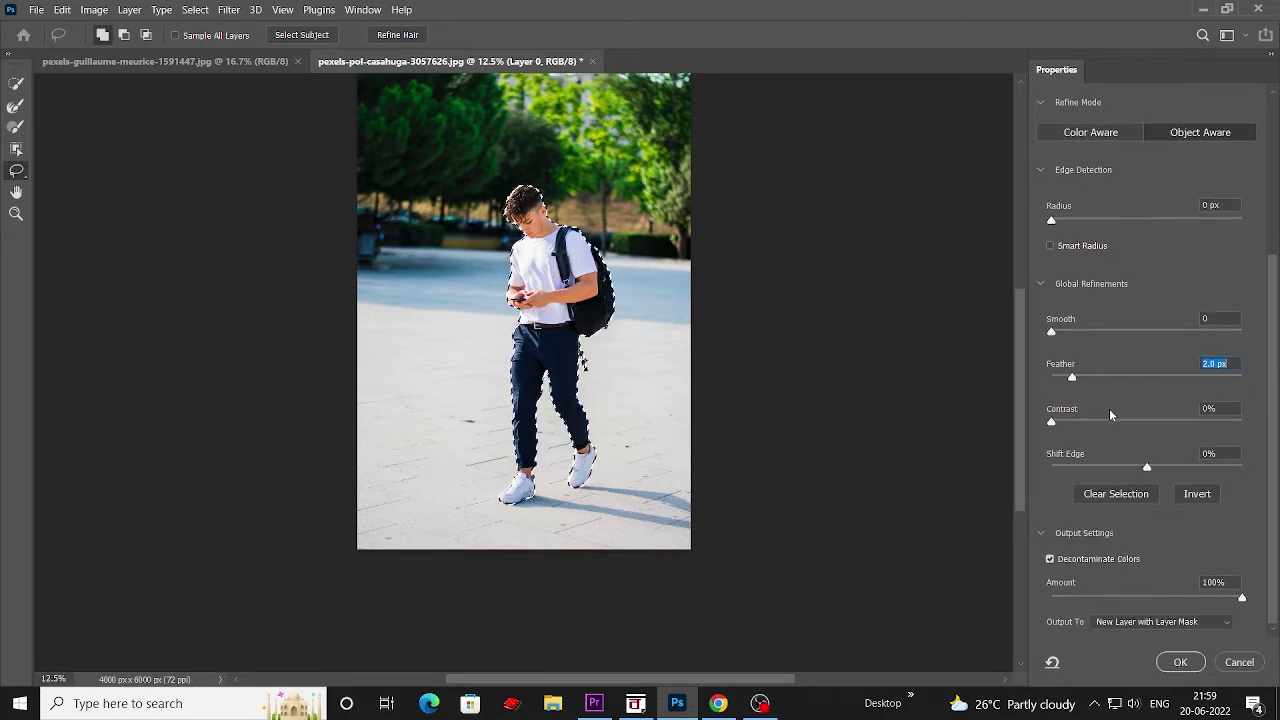
{"action": "left_click", "coordinate": [1152, 622]}
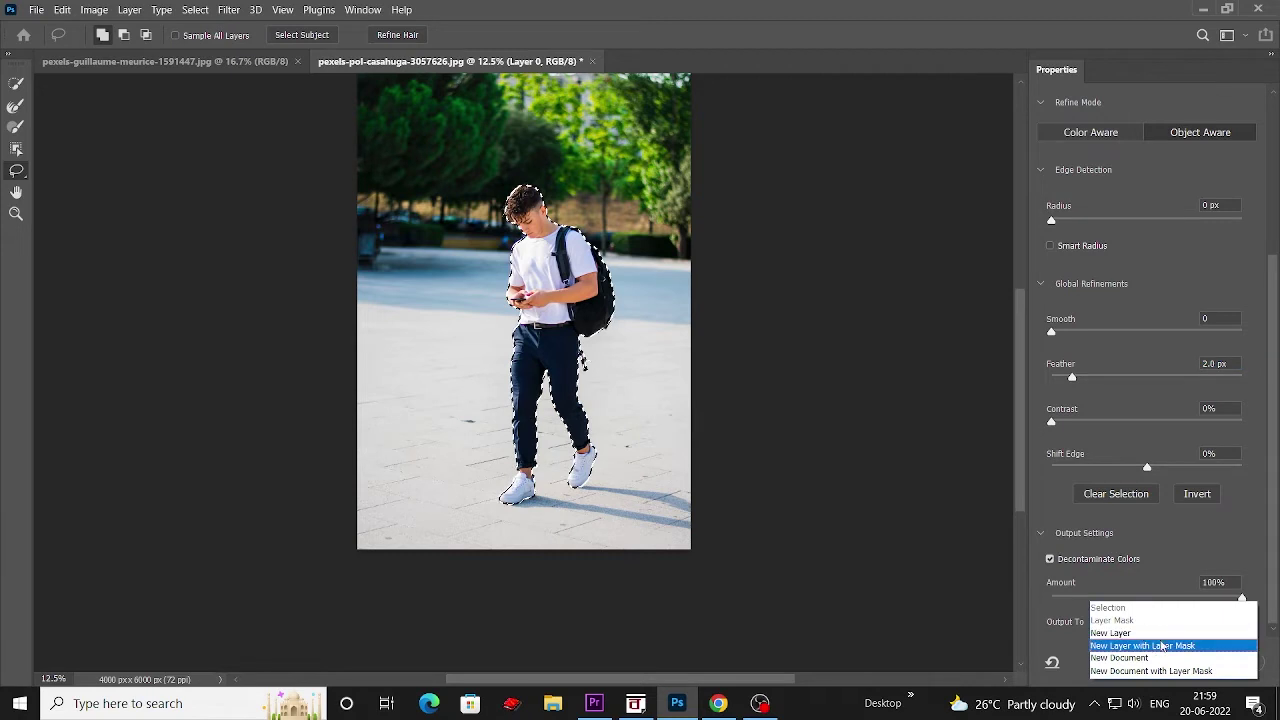
{"action": "left_click", "coordinate": [1158, 648]}
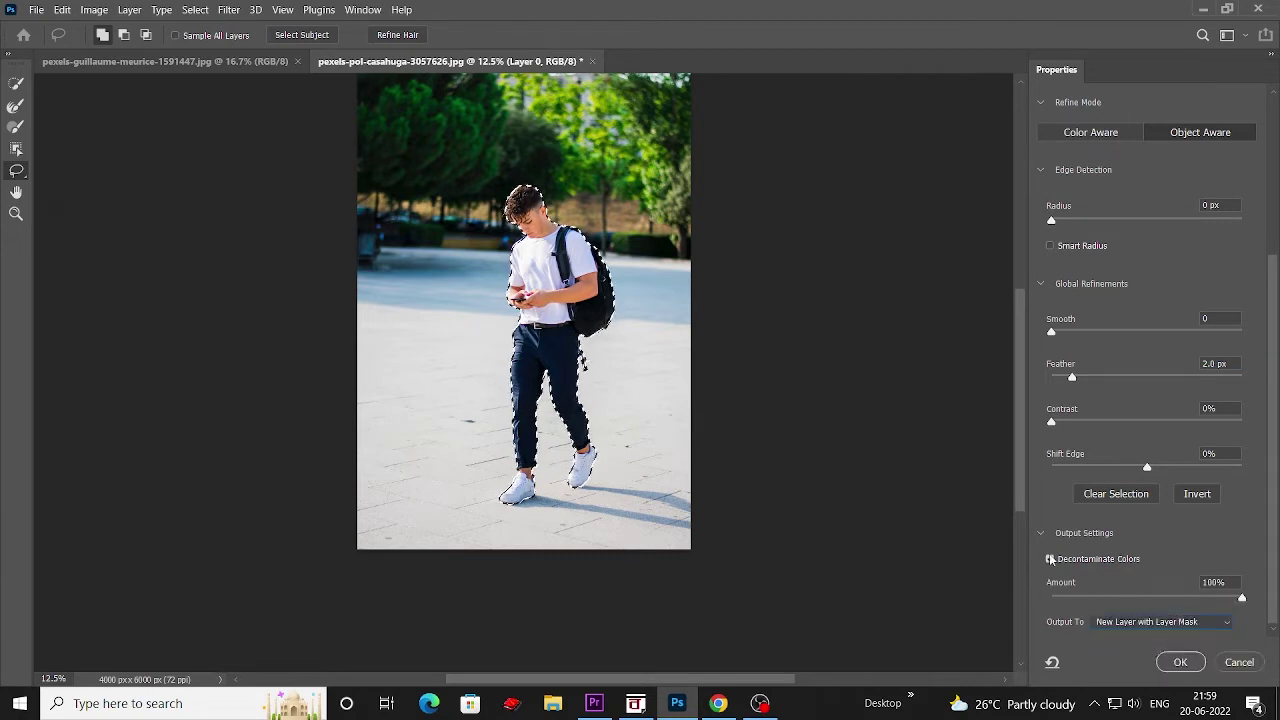
{"action": "left_click", "coordinate": [1182, 663]}
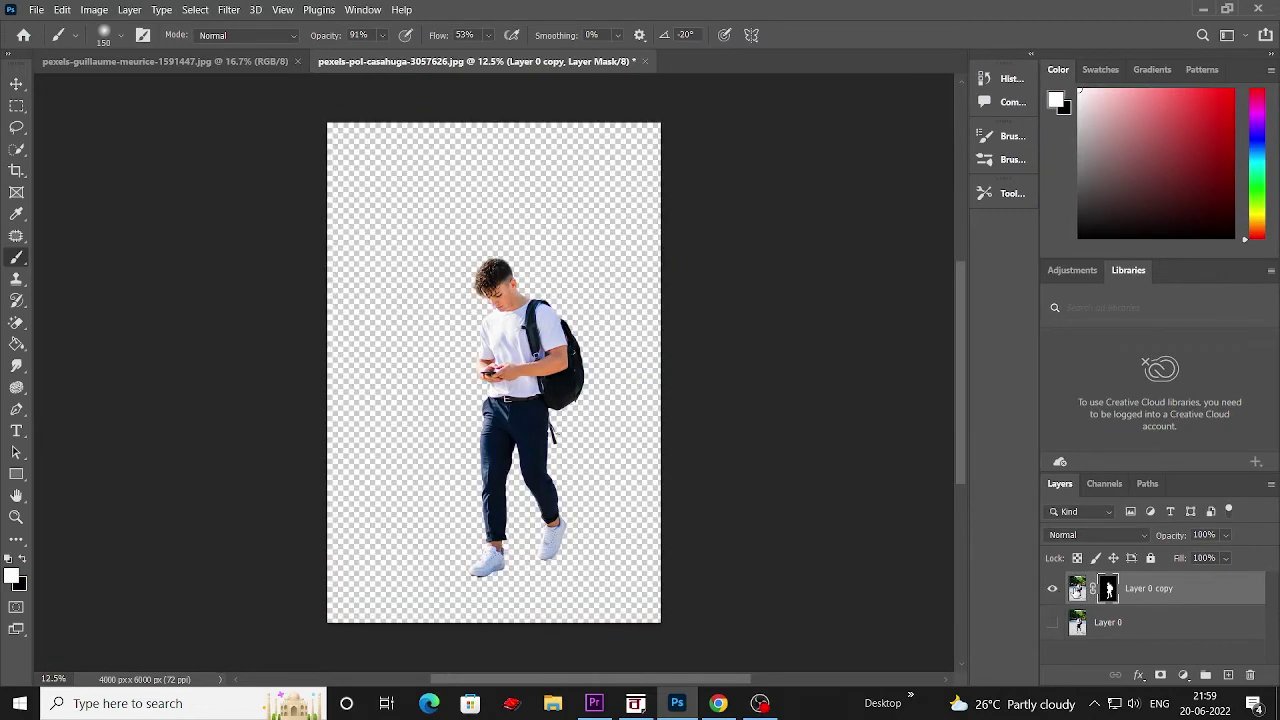
Bring the pexels-guillaume-meurice-1591447.jpg forest path document to the front.
{"action": "left_click", "coordinate": [146, 61]}
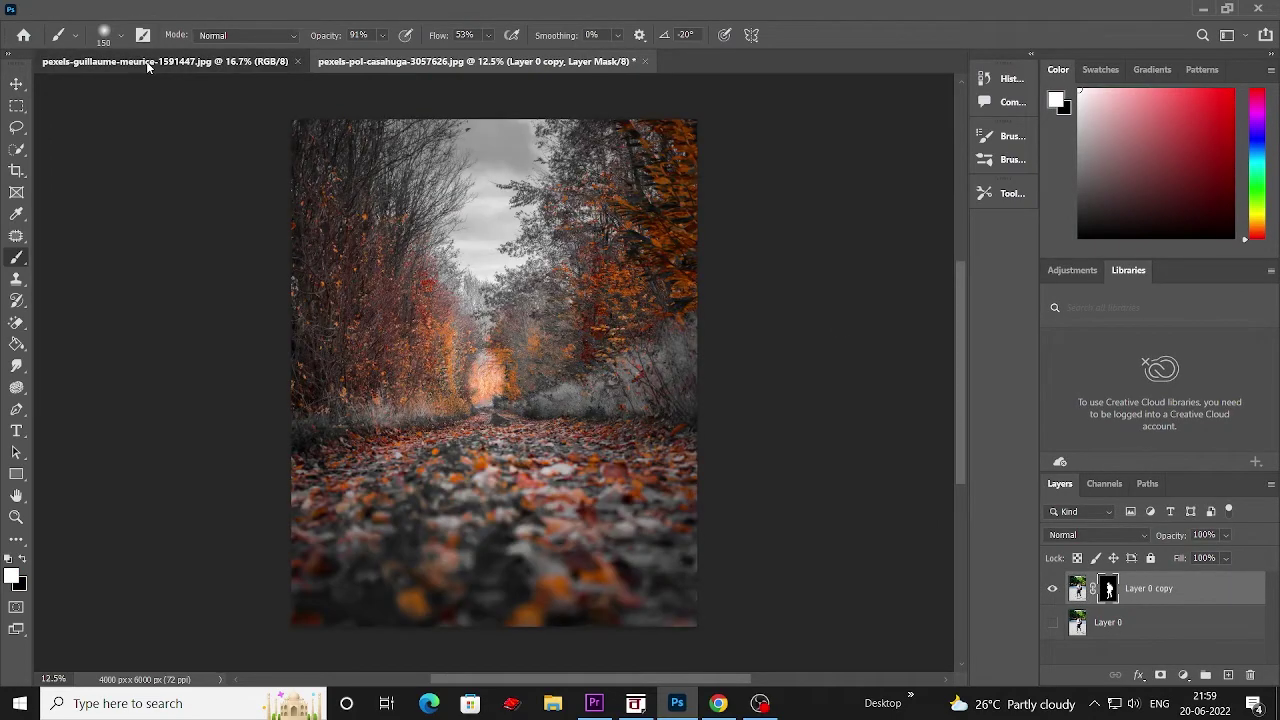
{"action": "left_click", "coordinate": [20, 86]}
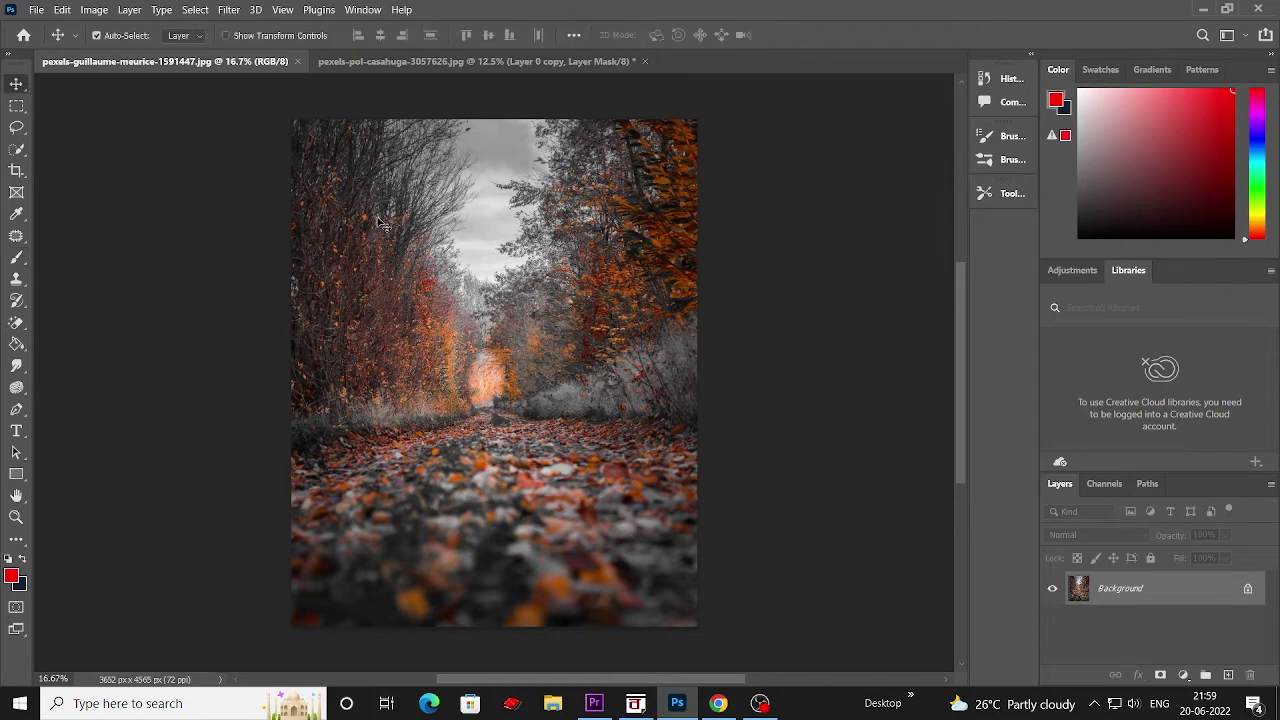
Drag the forest photo into the boy's document as Layer 1, then show rulers.
{"action": "left_click", "coordinate": [1248, 594]}
{"action": "mouse_move", "coordinate": [525, 315]}
{"action": "left_mouse_down"}
{"action": "mouse_move", "coordinate": [519, 68]}
{"action": "mouse_move", "coordinate": [504, 368]}
{"action": "left_mouse_up"}
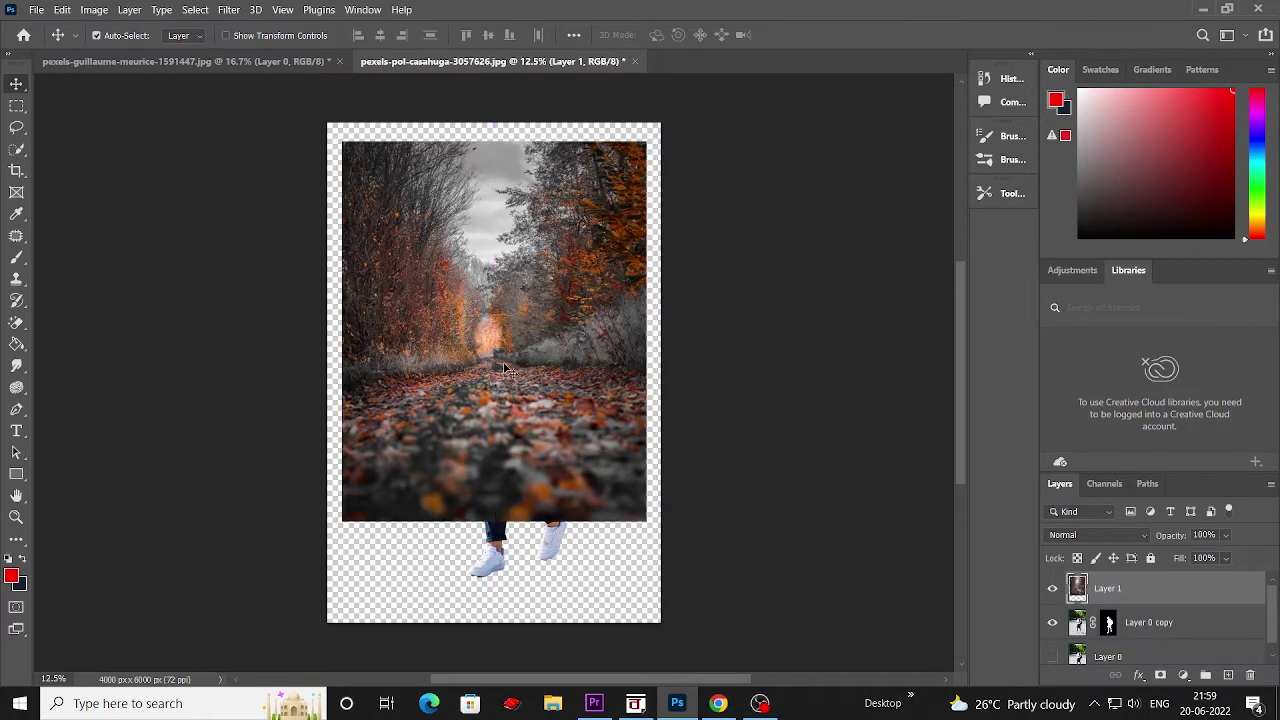
{"action": "key", "text": "ctrl+r"}
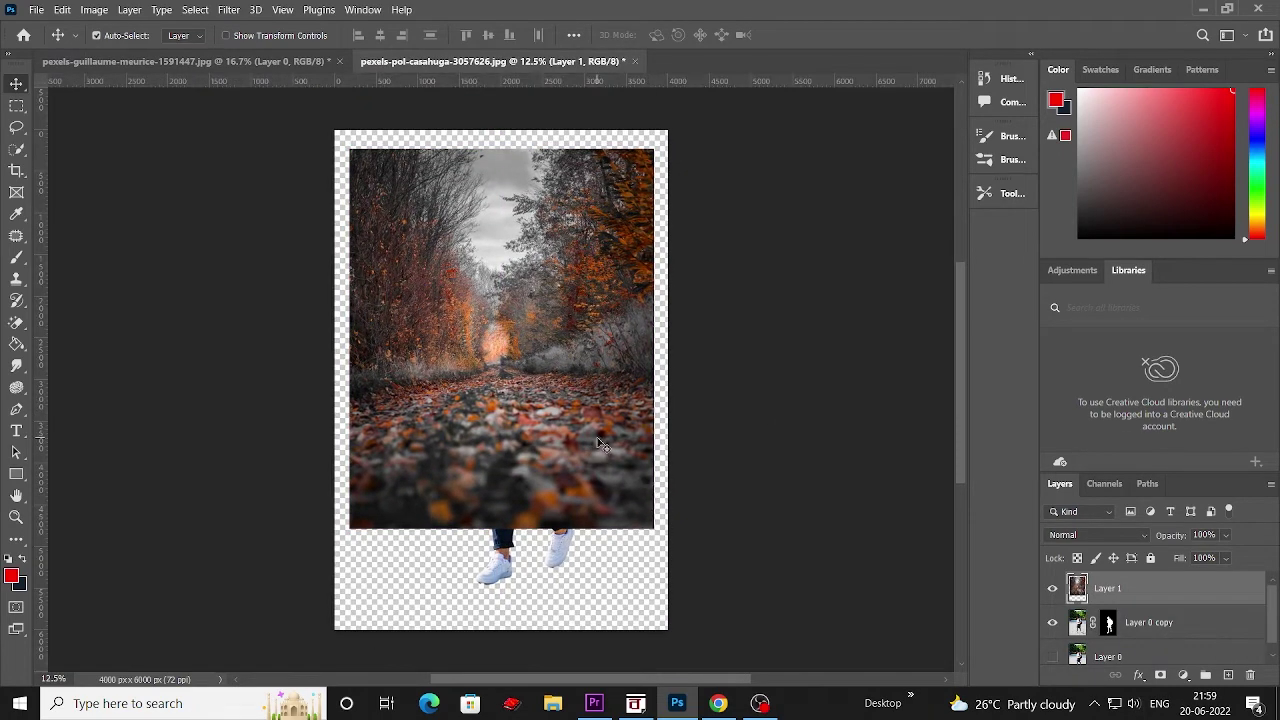
Scale the forest Layer 1 to 137.05% and position it to cover the whole canvas.
{"action": "left_click", "coordinate": [62, 10]}
{"action": "left_click", "coordinate": [140, 354]}
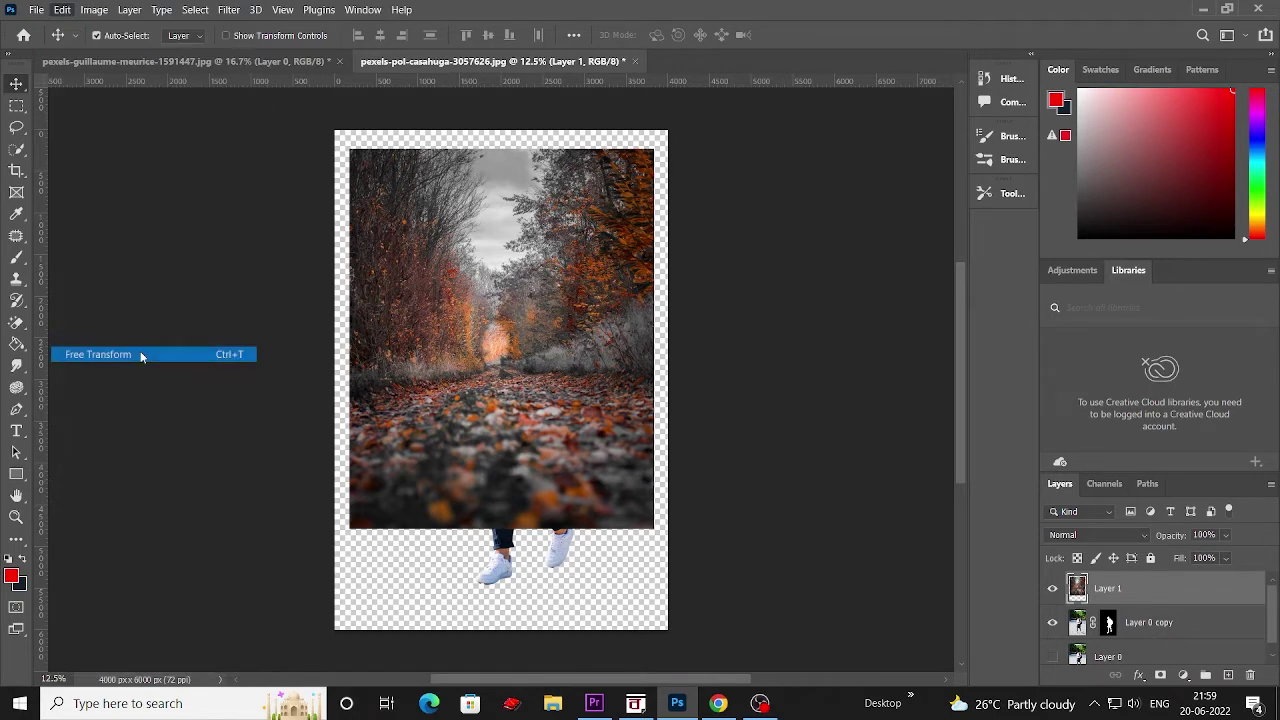
{"action": "left_click_drag", "start_coordinate": [652, 533], "coordinate": [680, 562]}
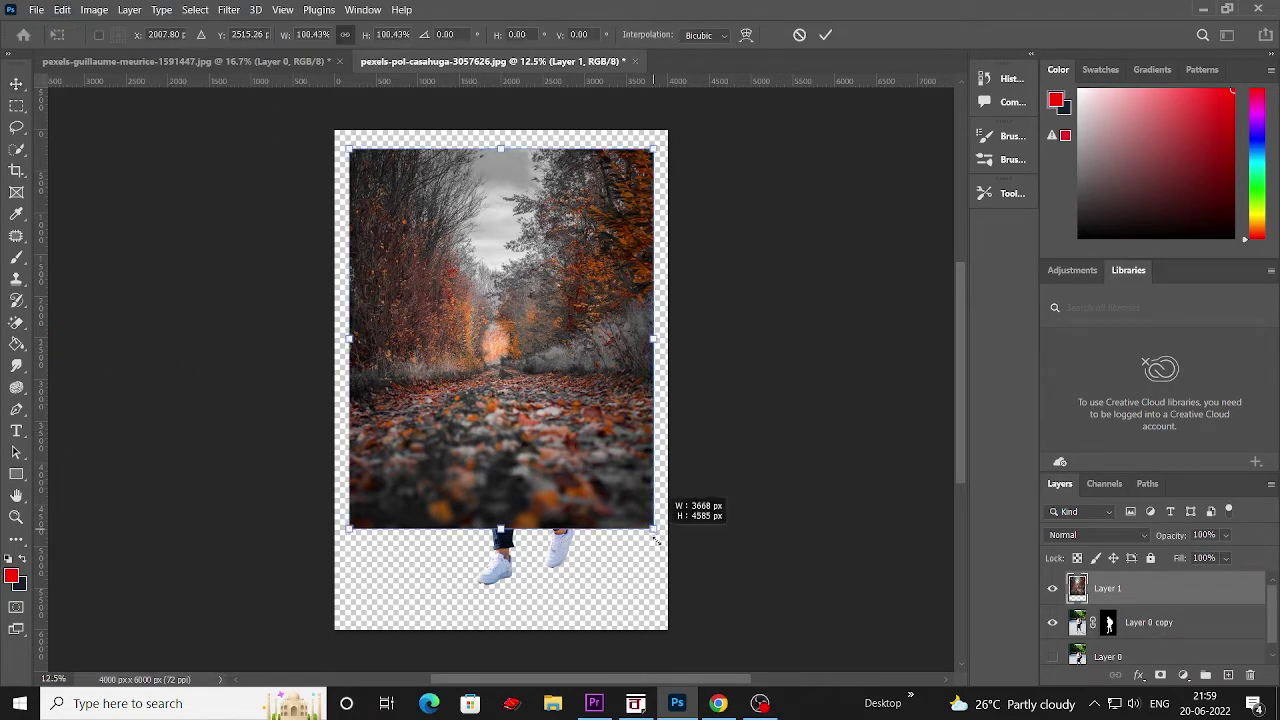
{"action": "left_click_drag", "start_coordinate": [350, 150], "coordinate": [331, 127]}
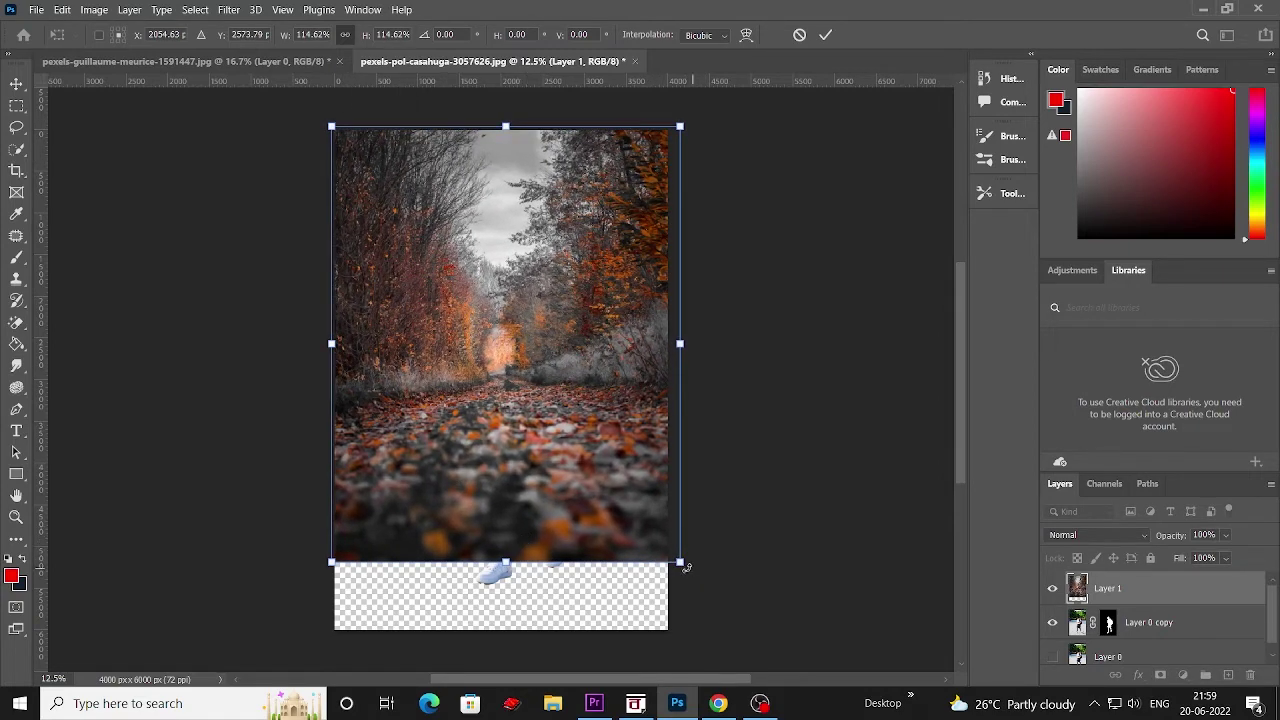
{"action": "left_click_drag", "start_coordinate": [686, 567], "coordinate": [698, 679]}
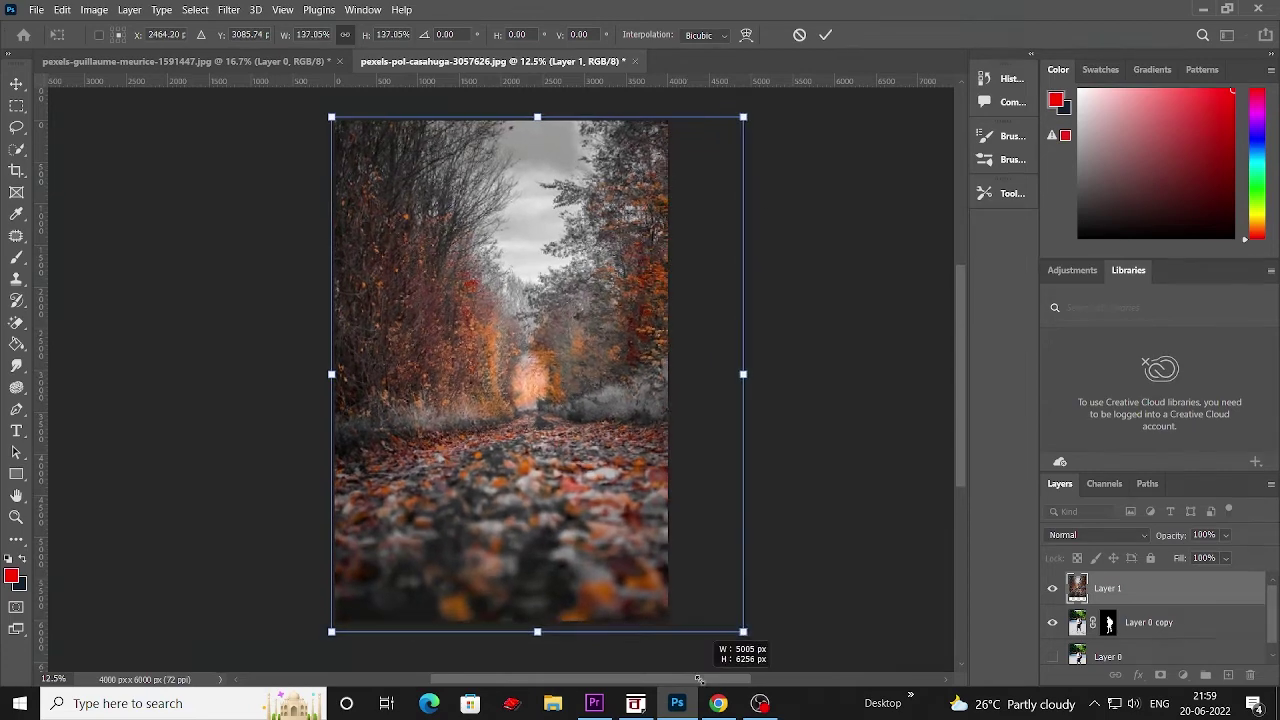
{"action": "left_click_drag", "start_coordinate": [588, 590], "coordinate": [545, 565]}
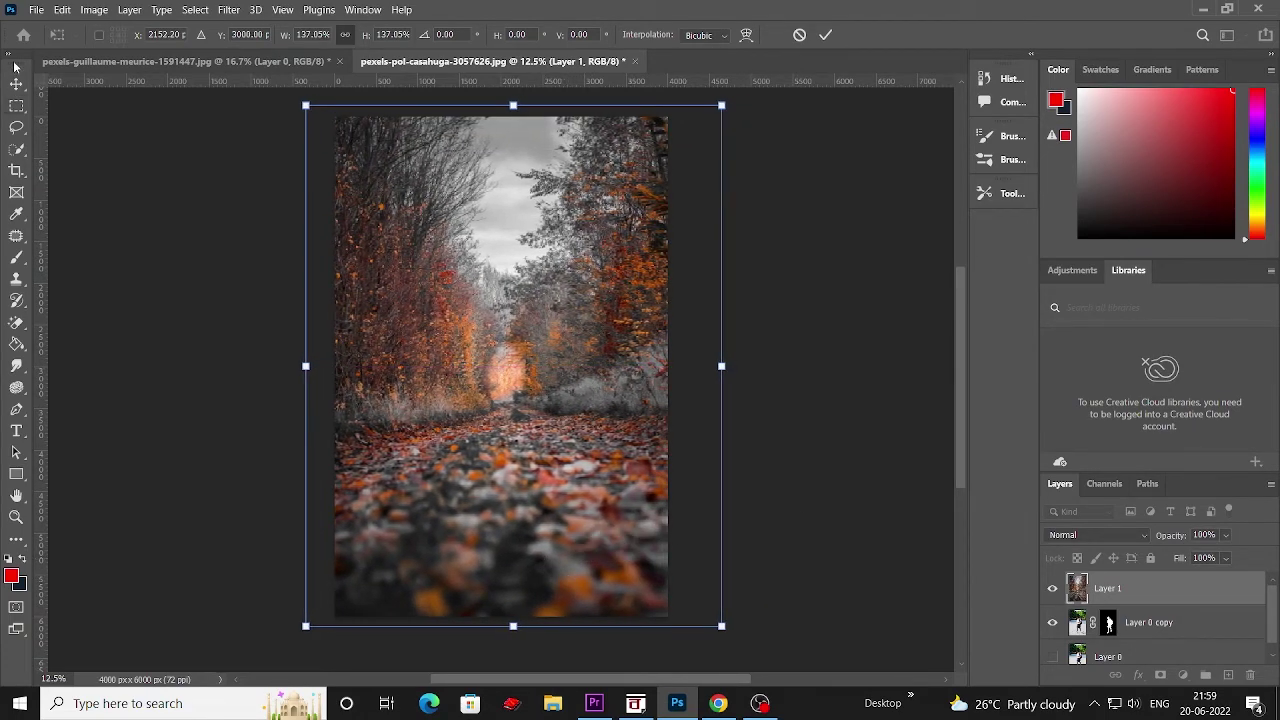
{"action": "key", "text": "Return"}
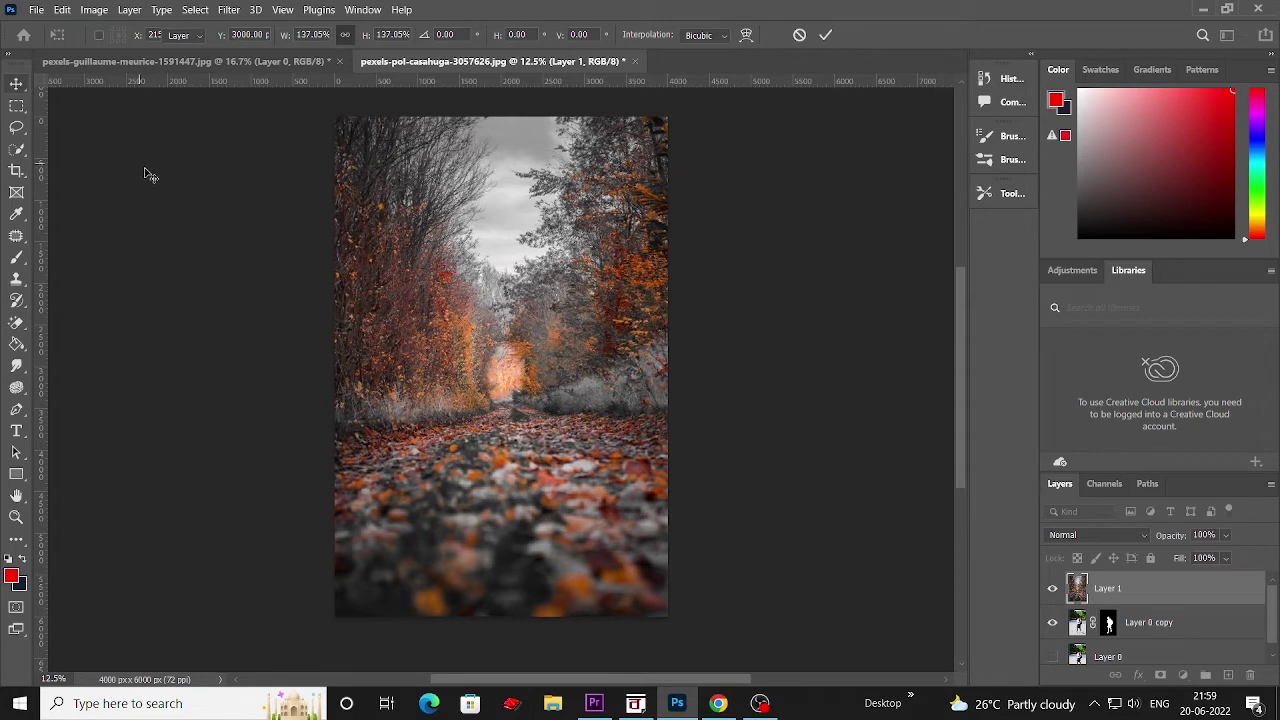
{"action": "left_click", "coordinate": [143, 171]}
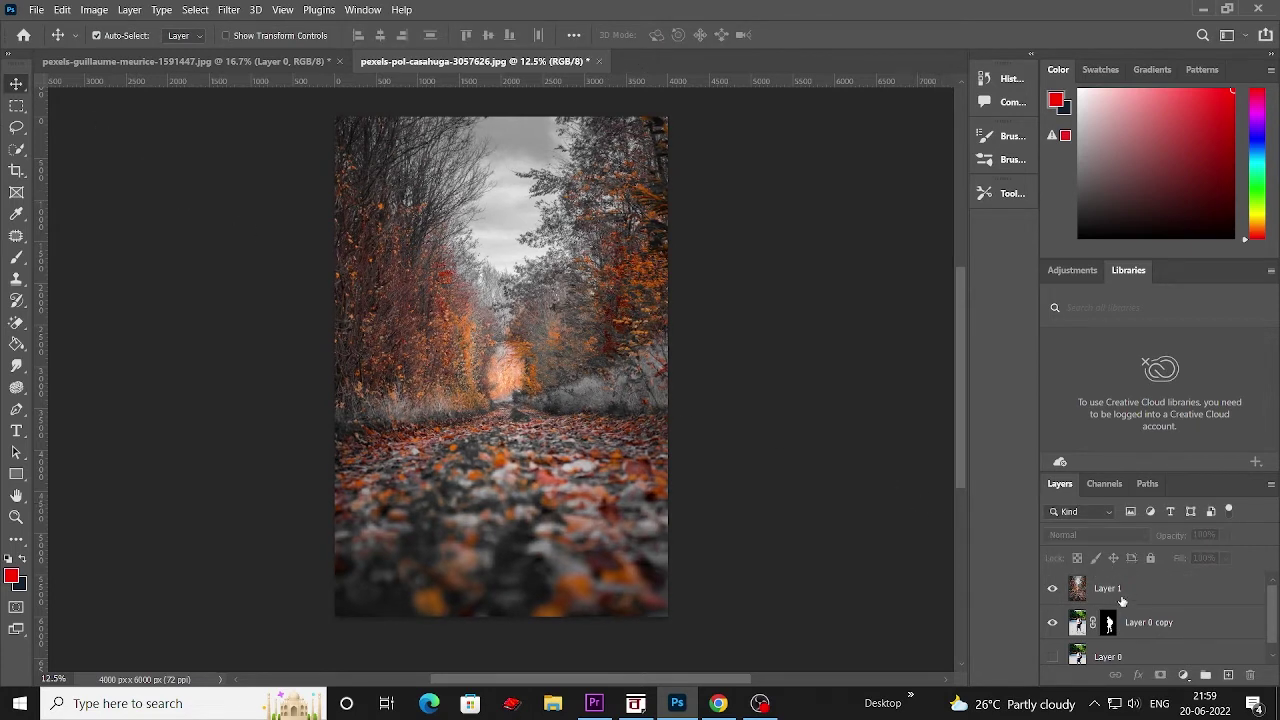
Place the forest below the boy's layer, nudge him up onto the path, and target his mask.
{"action": "left_click_drag", "start_coordinate": [1136, 601], "coordinate": [1128, 640]}
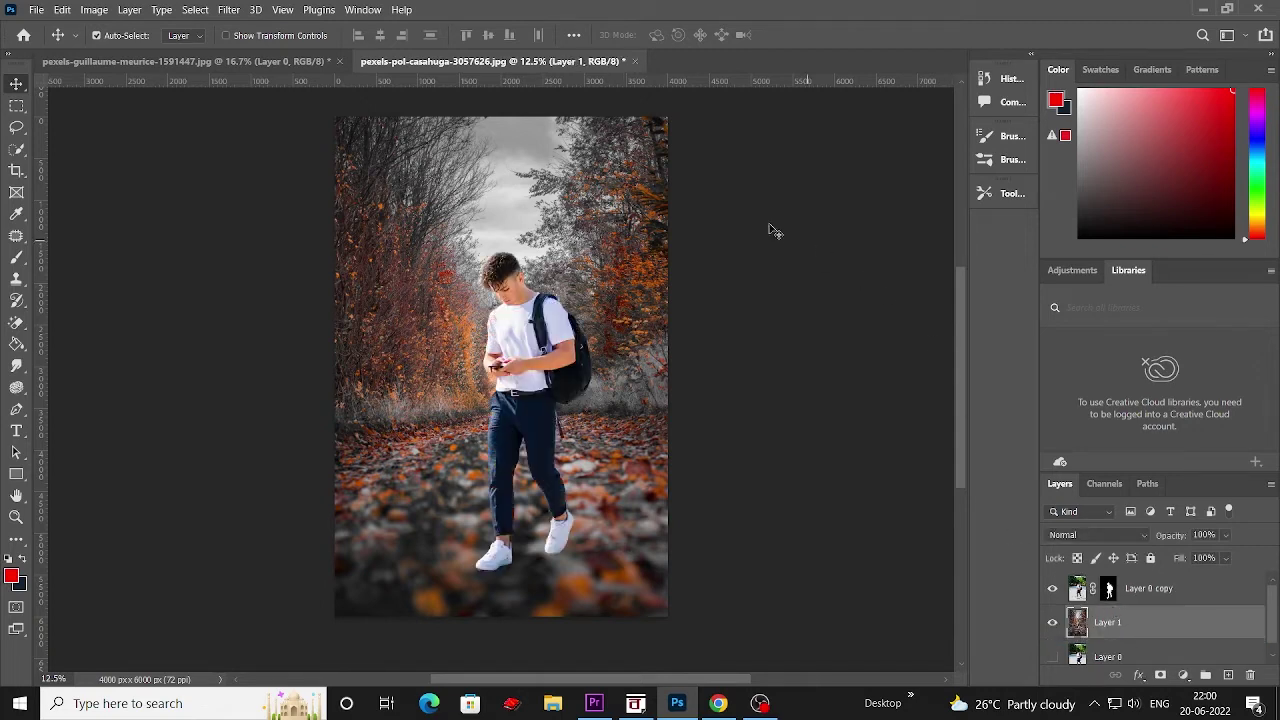
{"action": "left_click_drag", "start_coordinate": [550, 425], "coordinate": [545, 412]}
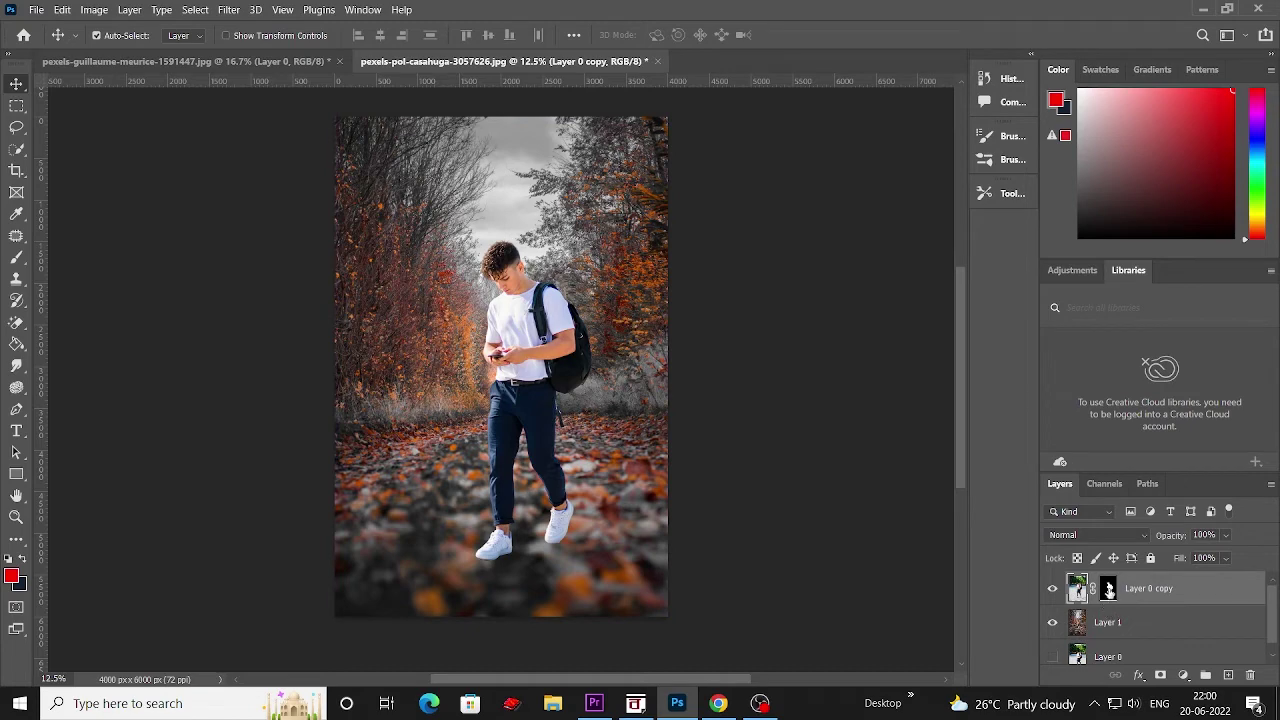
{"action": "left_click", "coordinate": [1108, 590]}
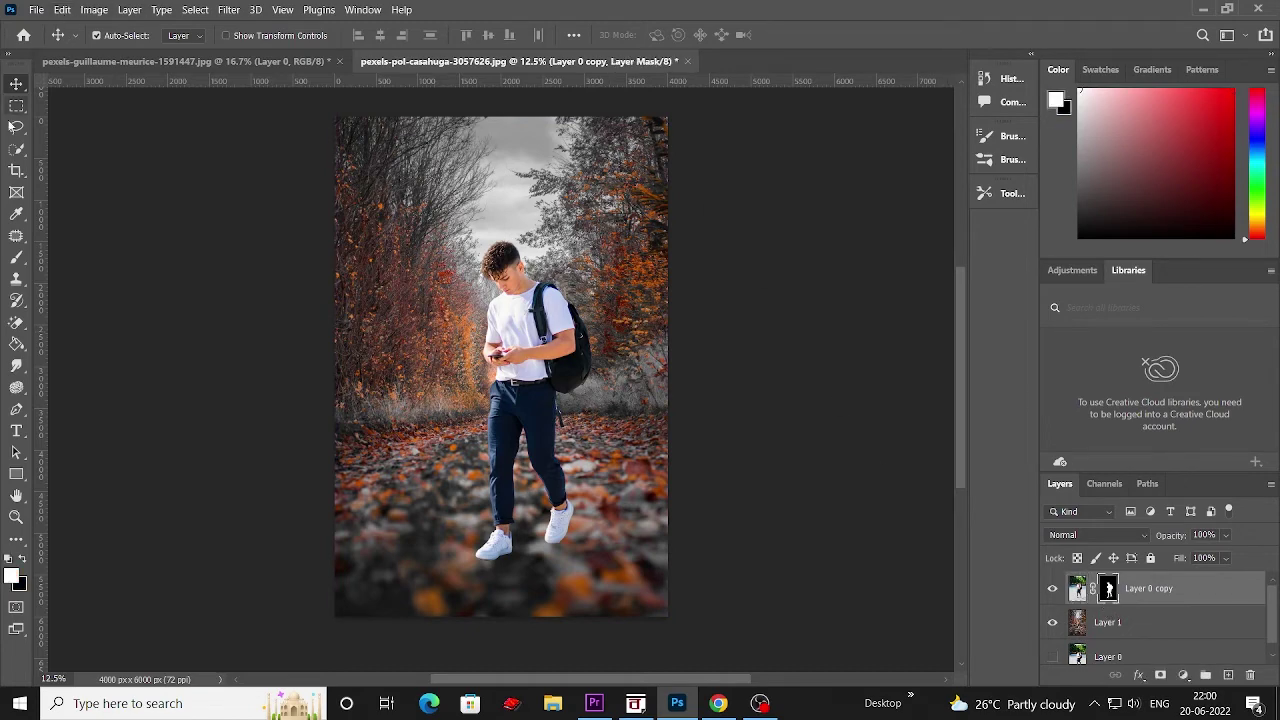
{"action": "key", "text": "b"}
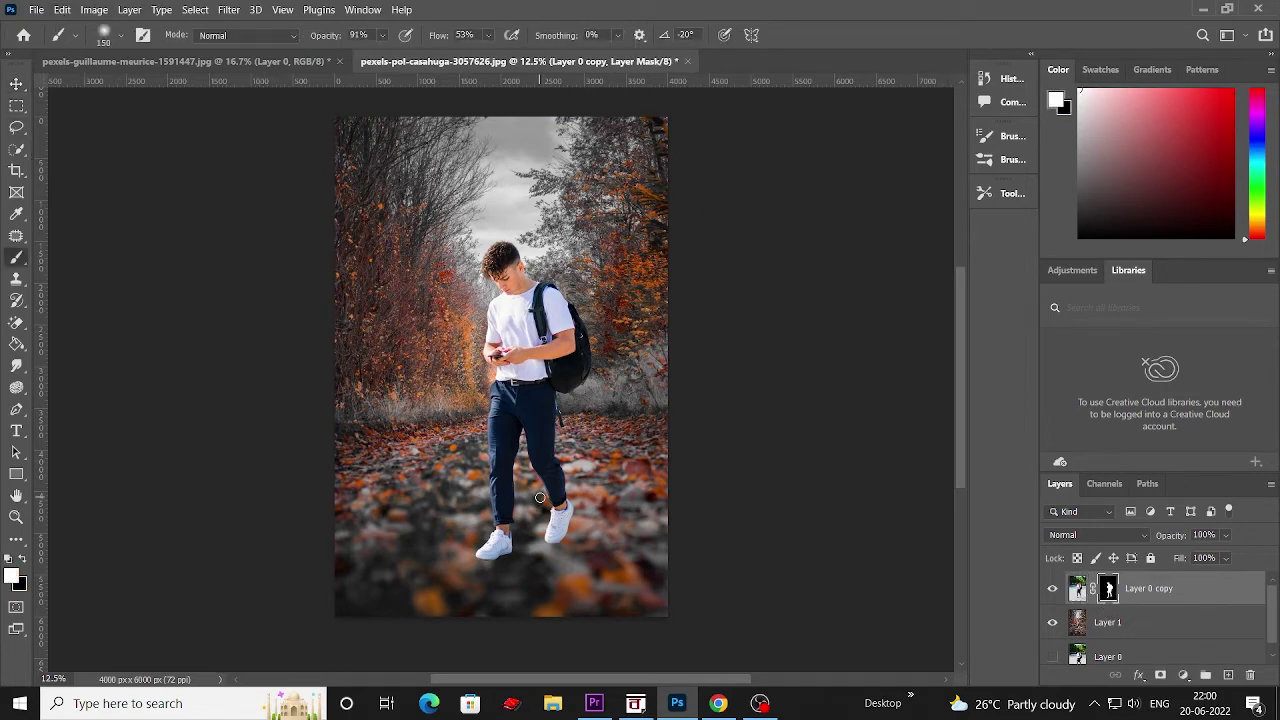
Zoom in on the feet, set black as foreground, and lower brush opacity to 52%.
{"action": "key", "text": "ctrl+plus"}
{"action": "scroll", "coordinate": [568, 423], "scroll_direction": "down", "scroll_amount": 3}
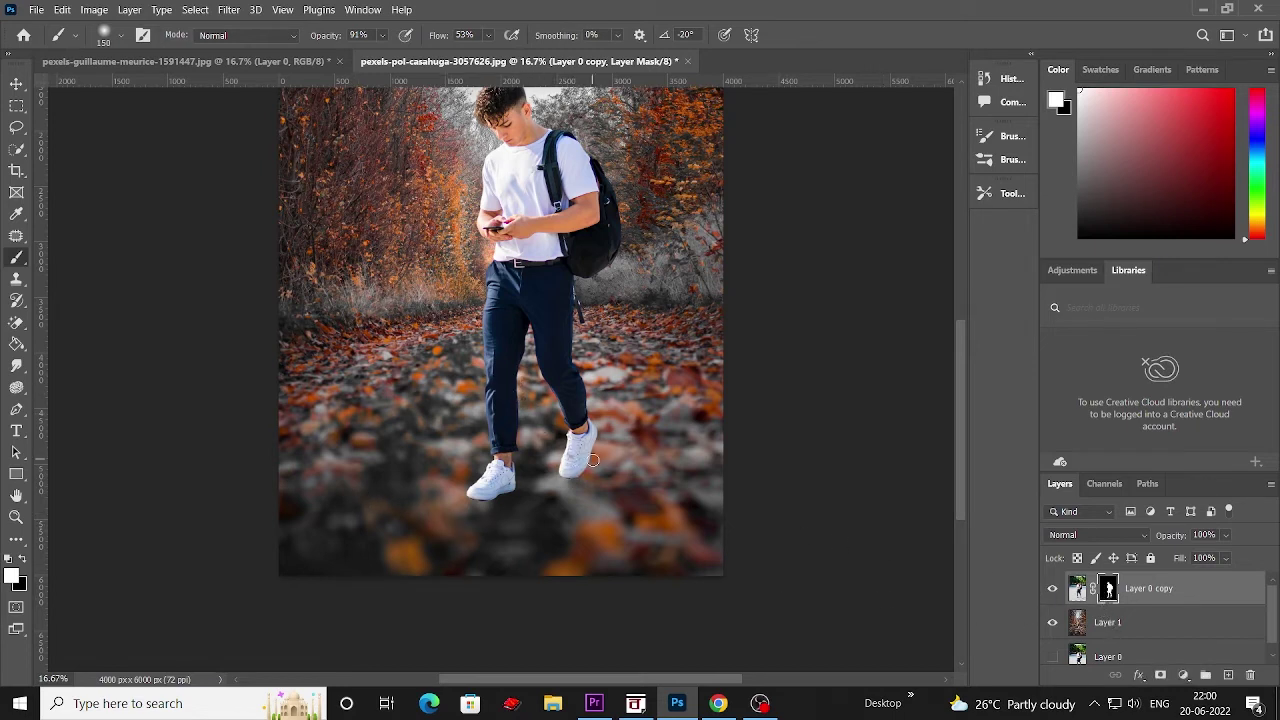
{"action": "left_click", "coordinate": [23, 561]}
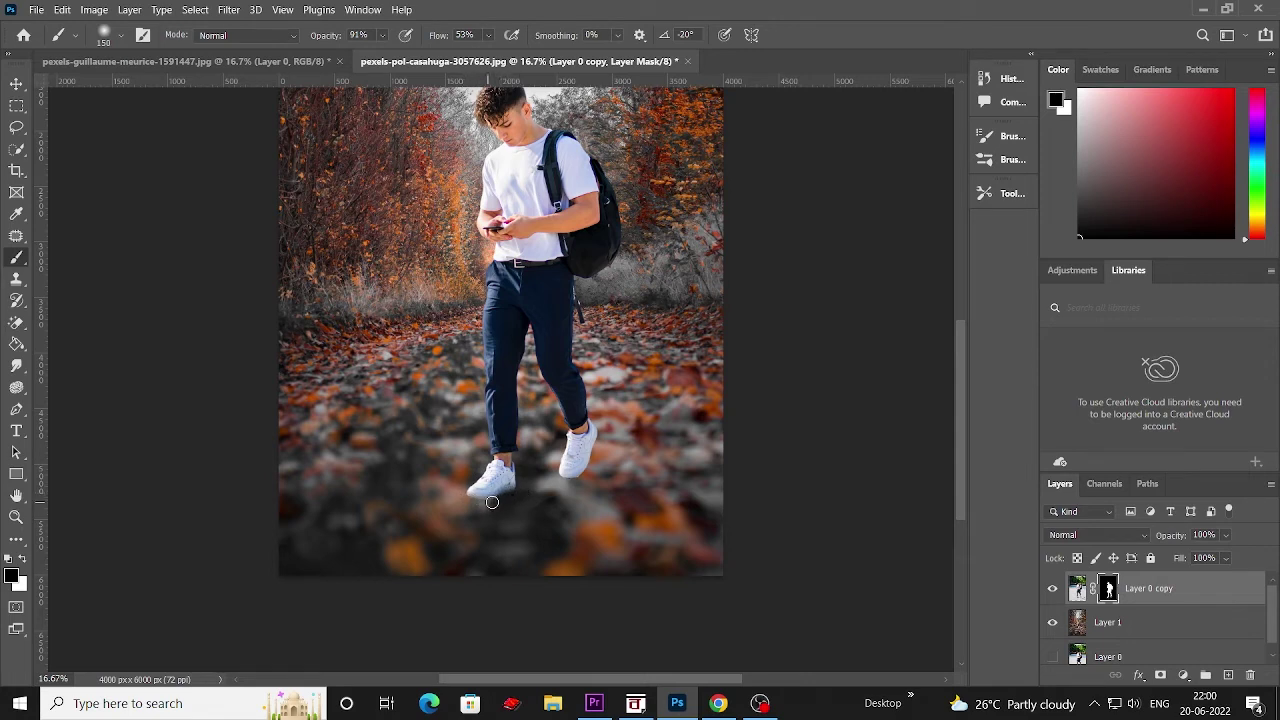
{"action": "left_click", "coordinate": [384, 39]}
{"action": "left_click_drag", "start_coordinate": [388, 57], "coordinate": [369, 57]}
{"action": "left_click", "coordinate": [469, 497]}
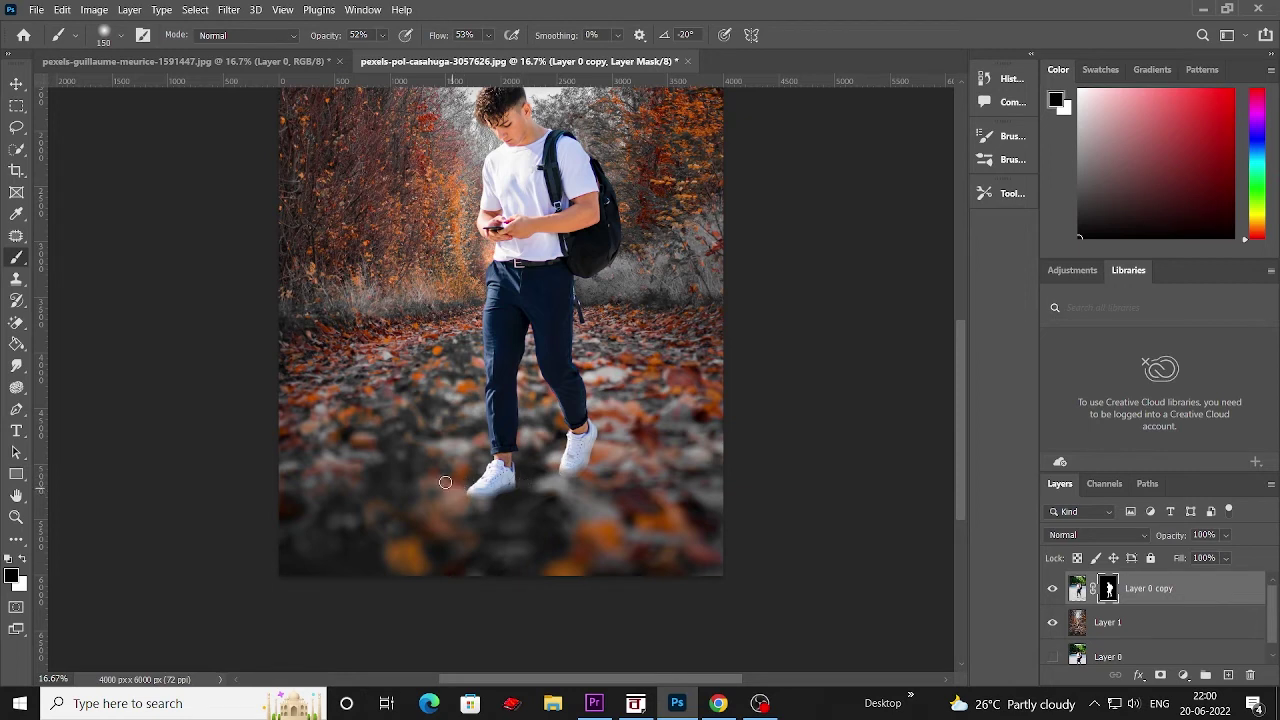
Drop brush opacity to about 10%, enlarge the brush, and paint the mask around the shoes.
{"action": "left_click", "coordinate": [381, 42]}
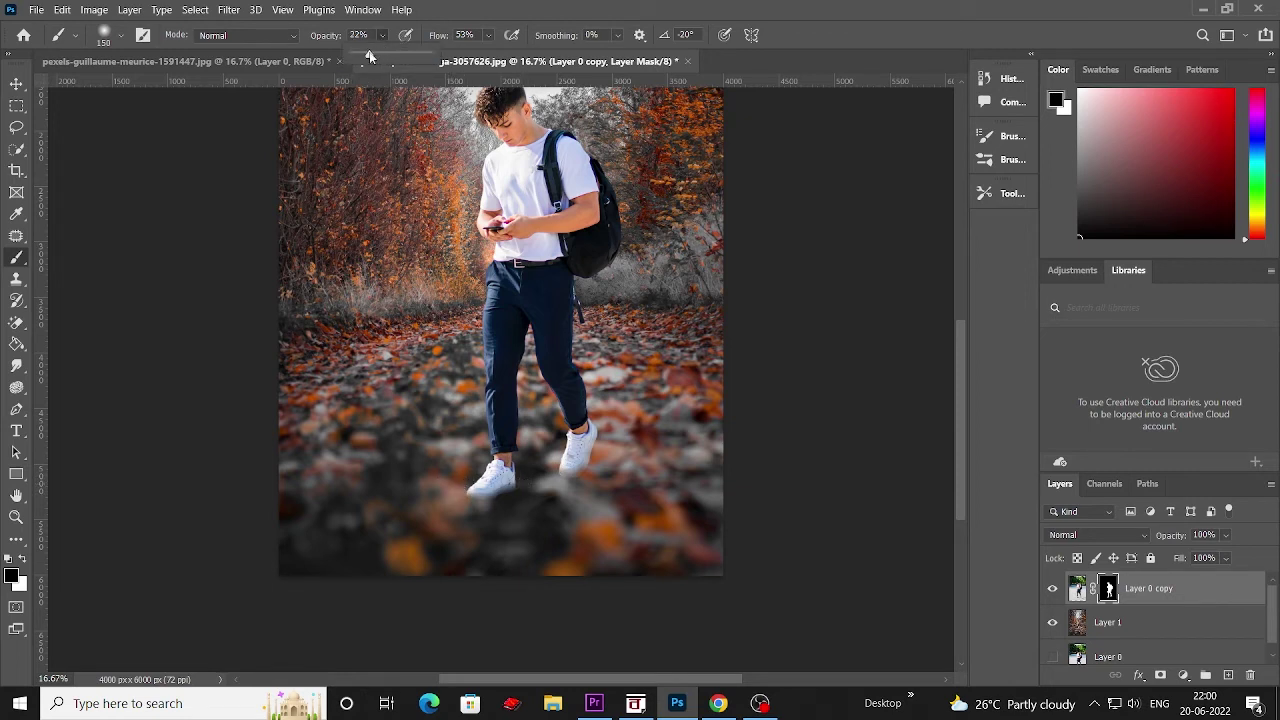
{"action": "left_click_drag", "start_coordinate": [384, 58], "coordinate": [361, 58]}
{"action": "key", "text": "bracketright"}
{"action": "key", "text": "bracketright"}
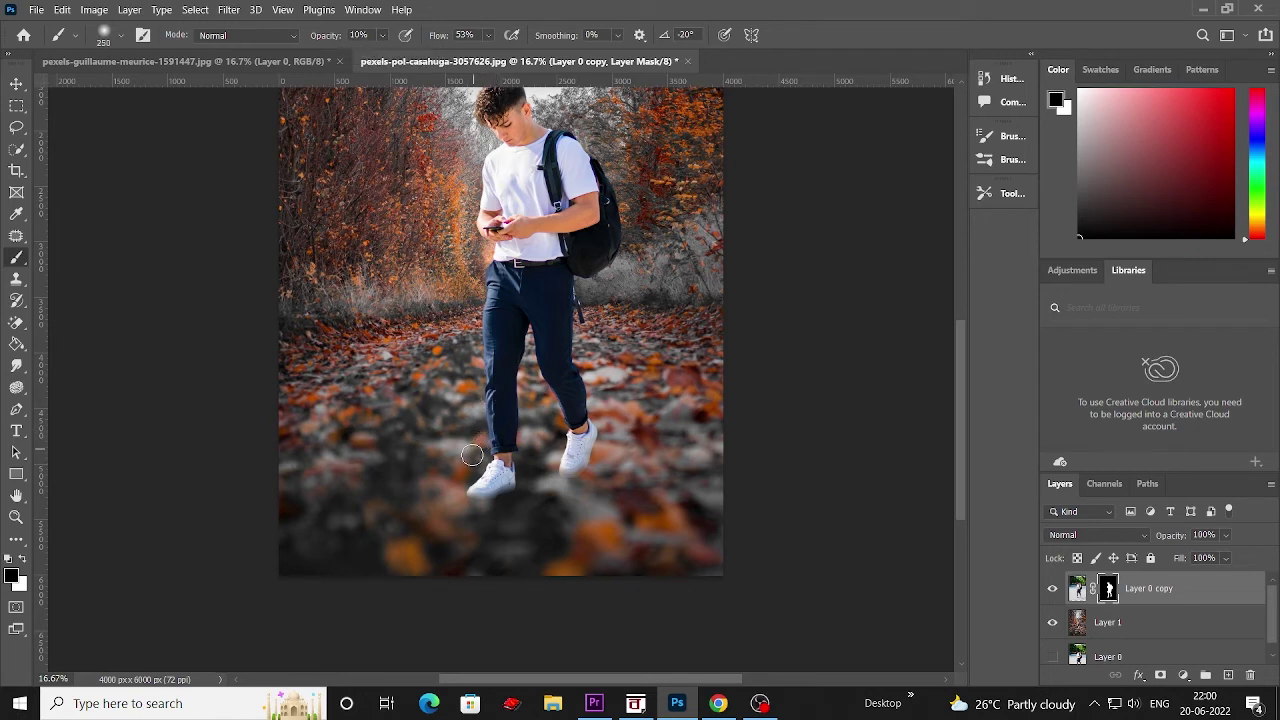
{"action": "key", "text": "bracketright"}
{"action": "key", "text": "bracketright"}
{"action": "key", "text": "bracketright"}
{"action": "key", "text": "bracketright"}
{"action": "key", "text": "bracketright"}
{"action": "mouse_move", "coordinate": [458, 475]}
{"action": "left_mouse_down"}
{"action": "mouse_move", "coordinate": [423, 471]}
{"action": "mouse_move", "coordinate": [457, 486]}
{"action": "mouse_move", "coordinate": [645, 440]}
{"action": "left_mouse_up"}
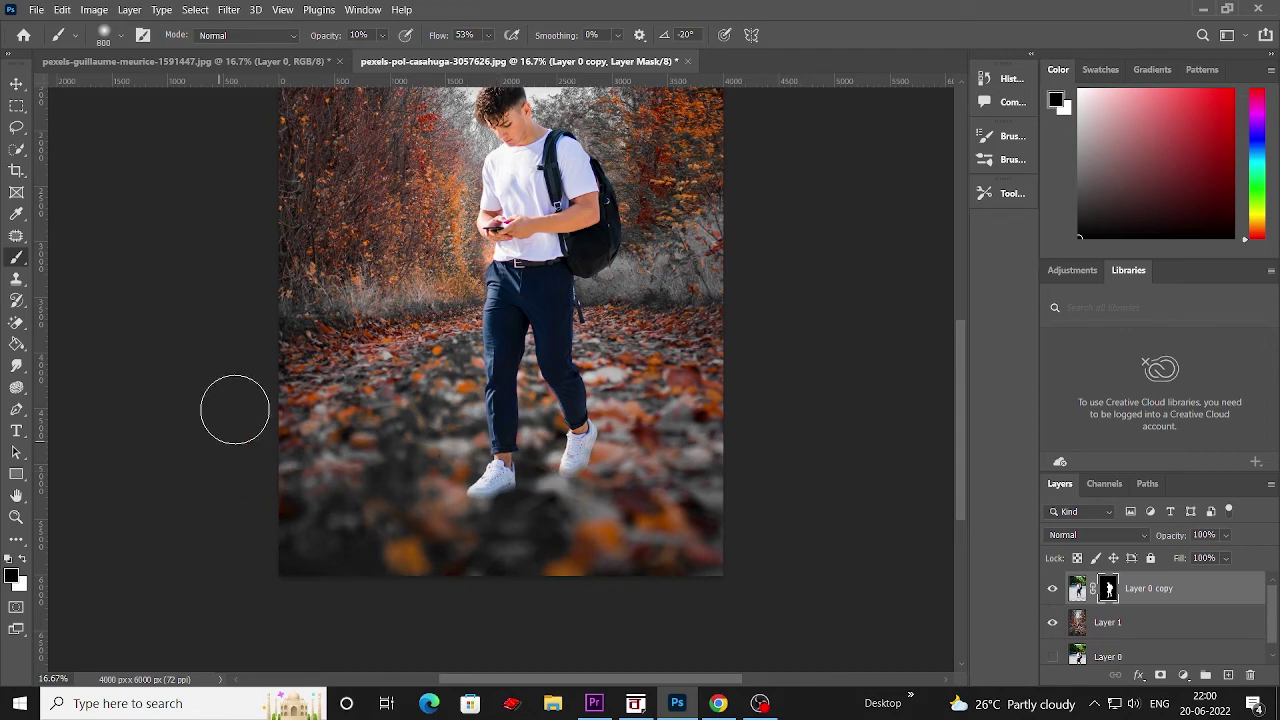
{"action": "scroll", "coordinate": [464, 368], "scroll_direction": "down", "scroll_amount": 1}
{"action": "scroll", "coordinate": [461, 367], "scroll_direction": "up", "scroll_amount": 2}
{"action": "scroll", "coordinate": [455, 400], "scroll_direction": "up", "scroll_amount": 2}
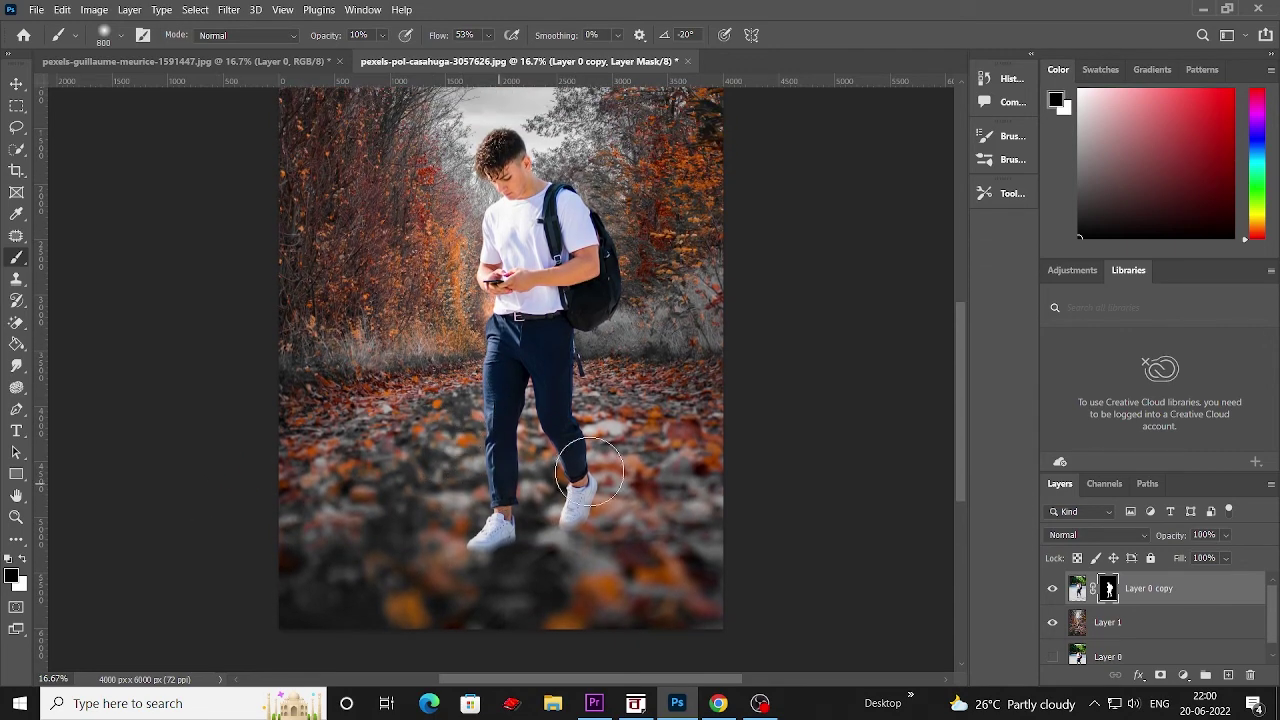
{"action": "scroll", "coordinate": [580, 385], "scroll_direction": "down", "scroll_amount": 3}
{"action": "left_click", "coordinate": [16, 83]}
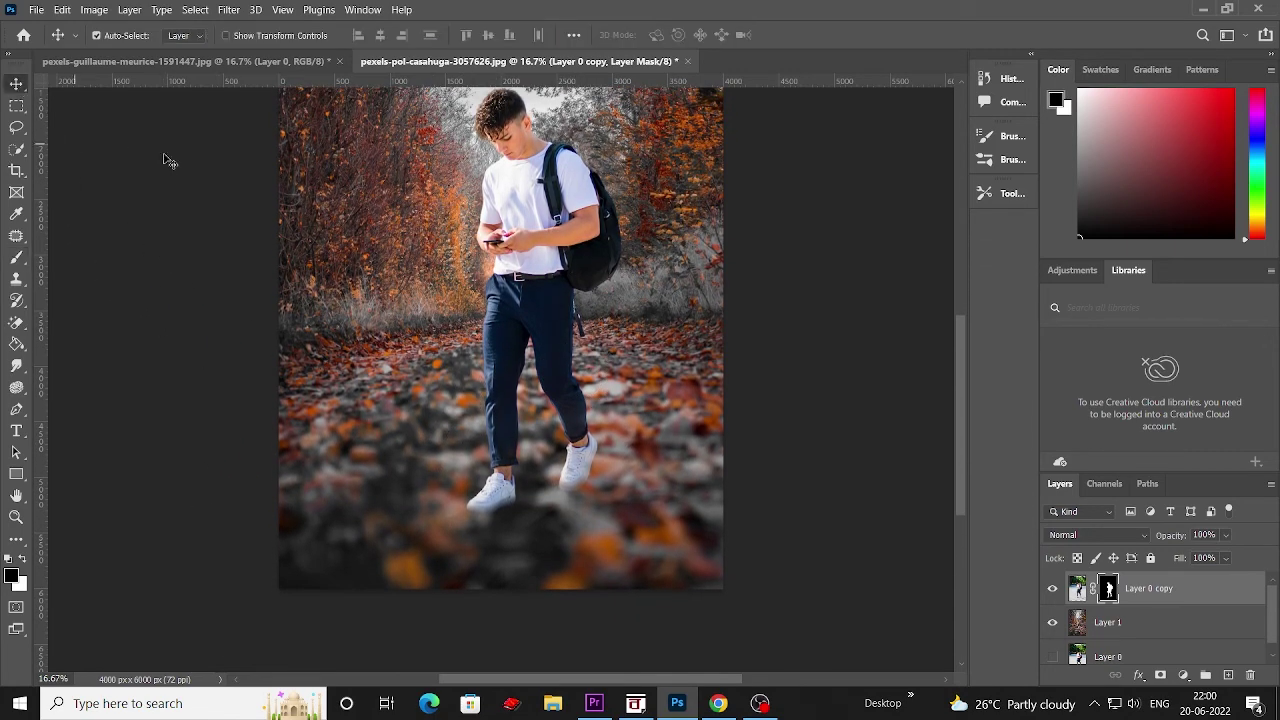
{"action": "left_click", "coordinate": [208, 200]}
{"action": "scroll", "coordinate": [213, 203], "scroll_direction": "up", "scroll_amount": 2}
{"action": "key", "text": "ctrl+minus"}
{"action": "key", "text": "ctrl+minus"}
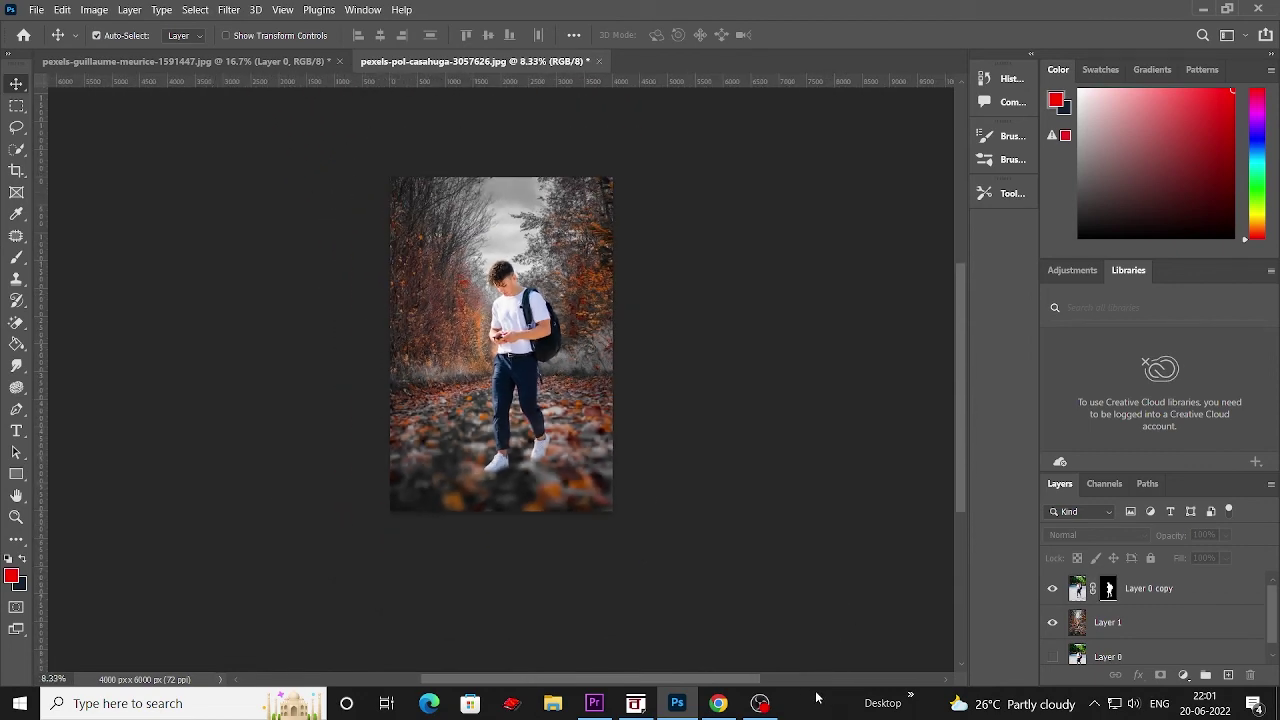
{"action": "key", "text": "ctrl+plus"}
{"action": "key", "text": "ctrl+plus"}
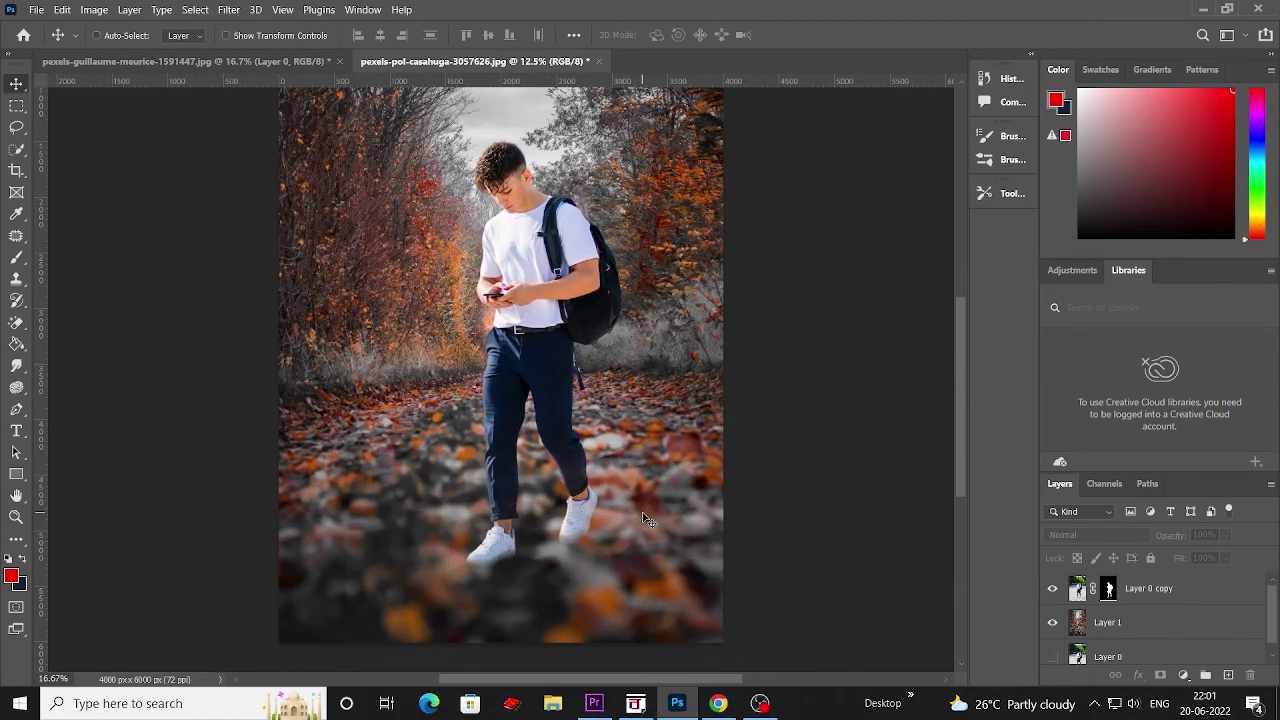
{"action": "scroll", "coordinate": [610, 512], "scroll_direction": "up", "scroll_amount": 1}
{"action": "scroll", "coordinate": [595, 505], "scroll_direction": "up", "scroll_amount": 1}
{"action": "scroll", "coordinate": [580, 497], "scroll_direction": "up", "scroll_amount": 1}
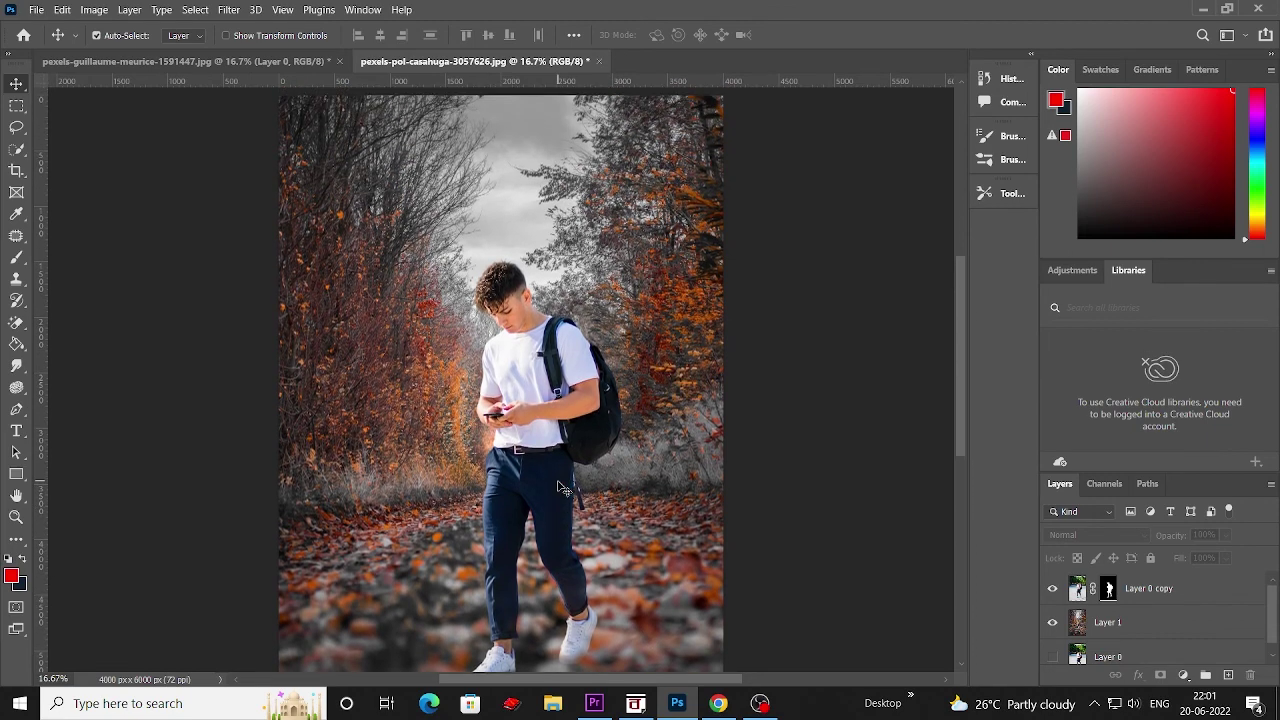